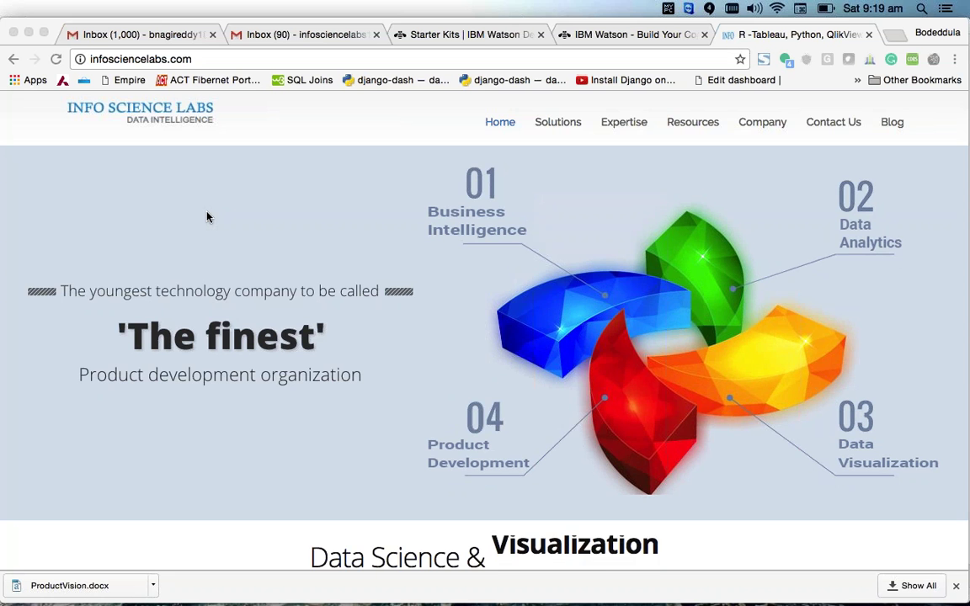
- Skim the Info Science Labs home page and switch to the Tableau workbook Dashboard_Standards_Navigtion
{"action": "scroll", "coordinate": [207, 217], "scroll_direction": "down", "scroll_amount": 20}
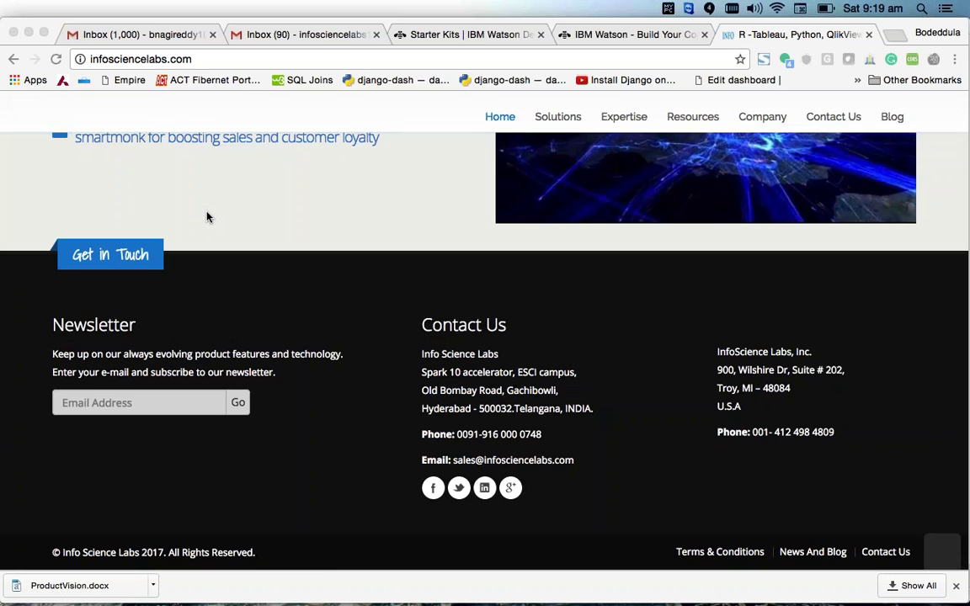
{"action": "scroll", "coordinate": [207, 217], "scroll_direction": "up", "scroll_amount": 20}
{"action": "mouse_move", "coordinate": [321, 585]}
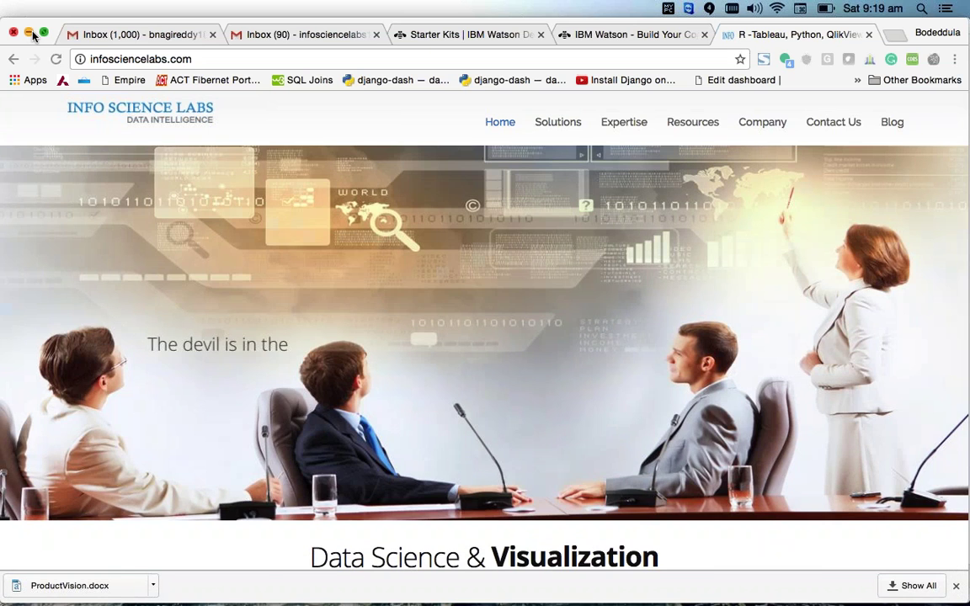
{"action": "left_click", "coordinate": [29, 33]}
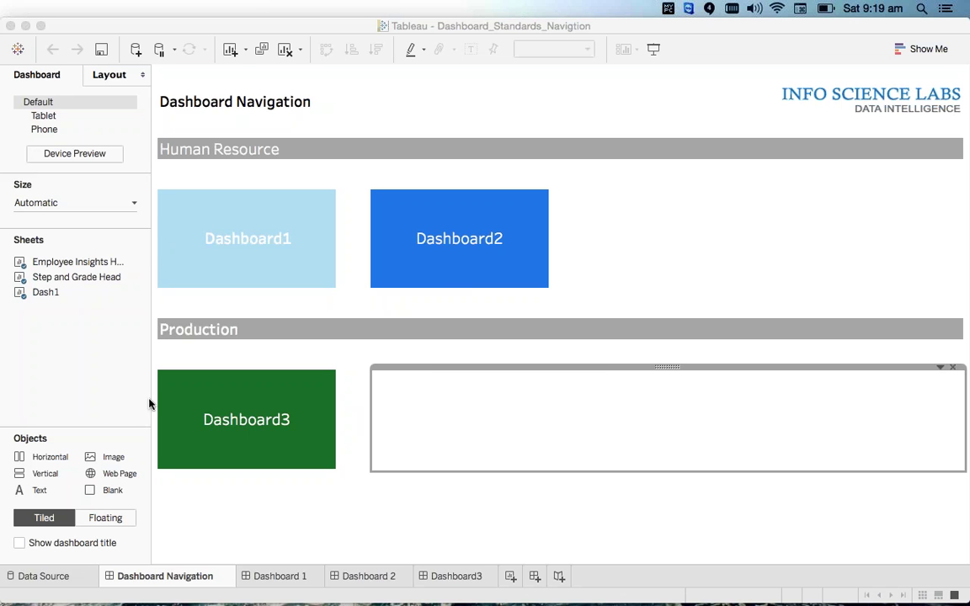
- Preview the Dashboard Navigation page in presentation mode, and try out its Dashboard1 tile in the editing view
{"action": "left_click", "coordinate": [654, 49]}
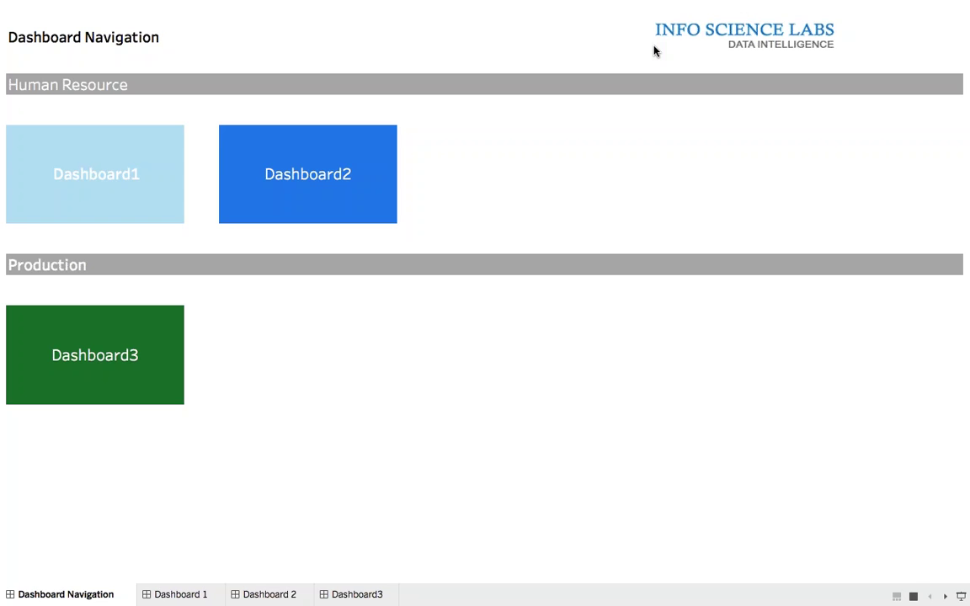
{"action": "key", "text": "Escape"}
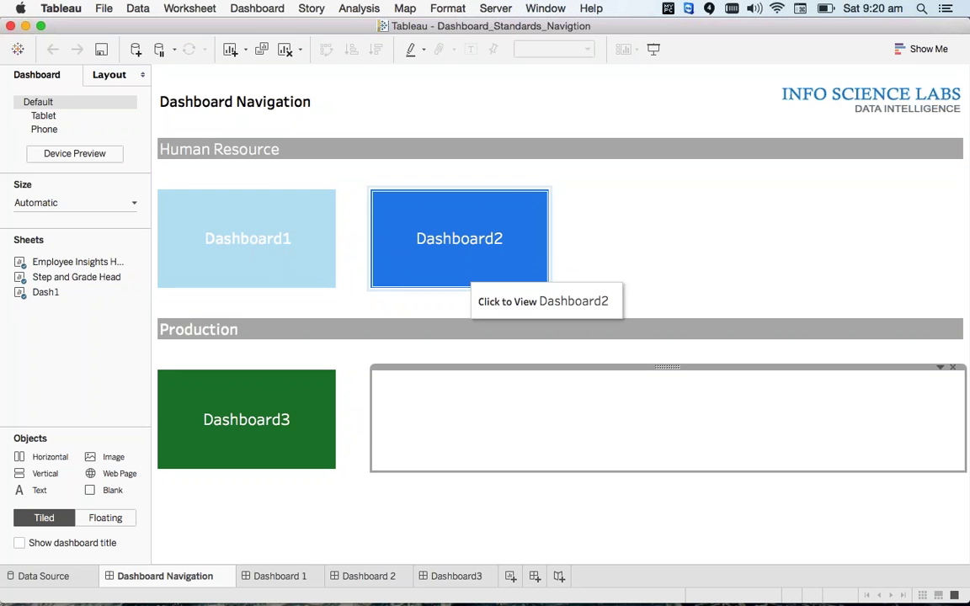
{"action": "left_click", "coordinate": [186, 198]}
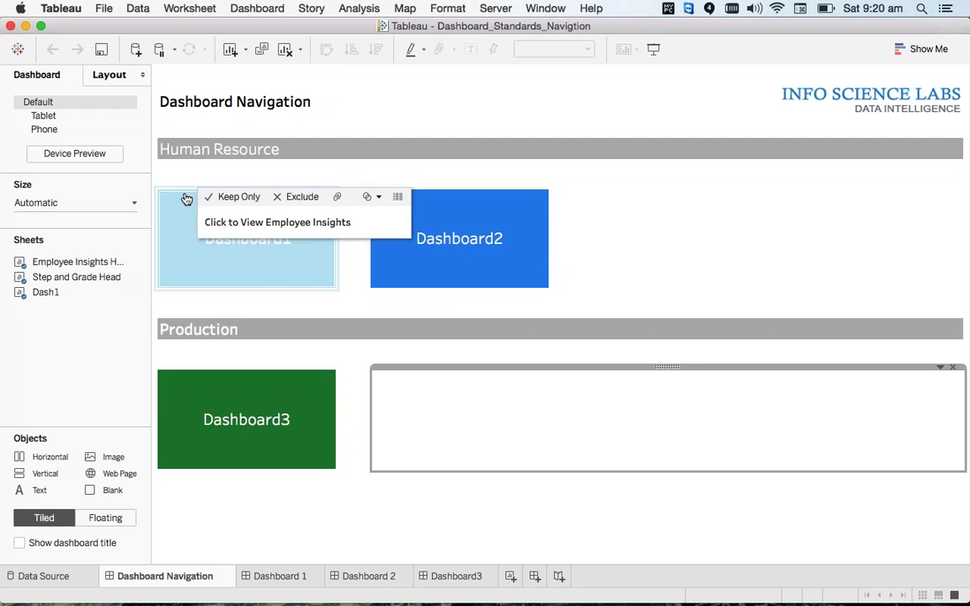
{"action": "left_click", "coordinate": [329, 217]}
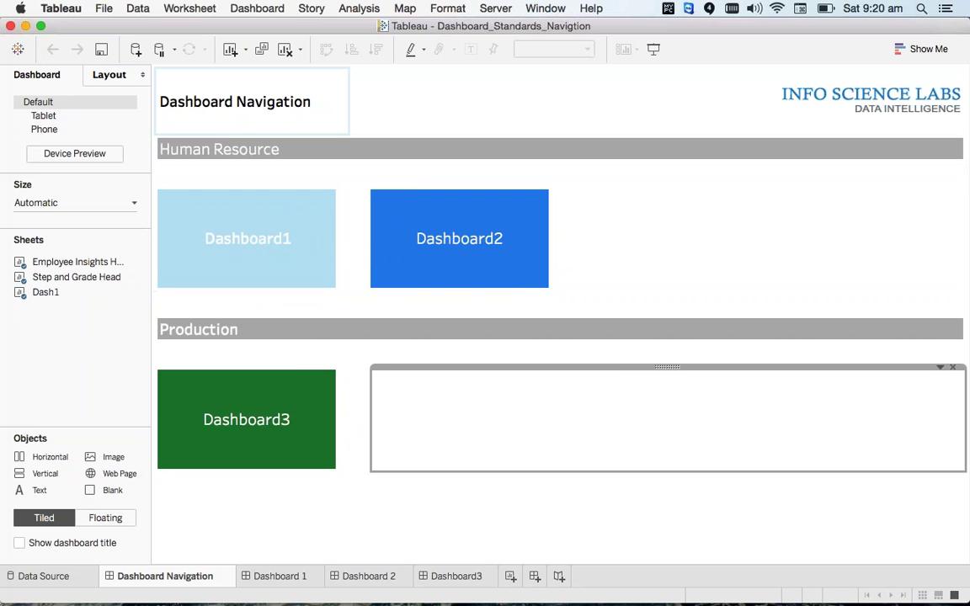
{"action": "left_click", "coordinate": [288, 276]}
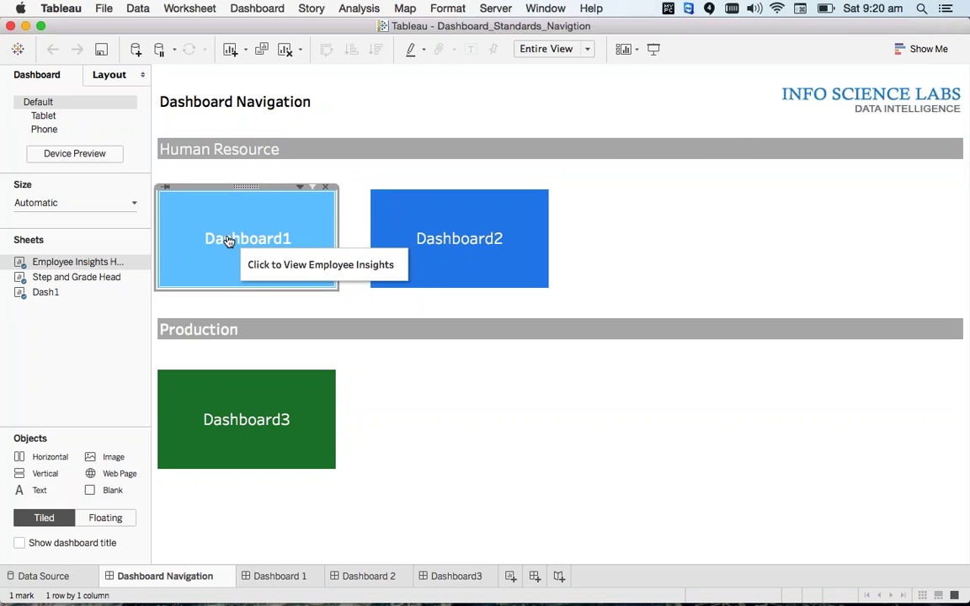
- Open Dashboard 1 and examine how its sections are arranged in the default, tablet and phone layouts
{"action": "left_click", "coordinate": [272, 578]}
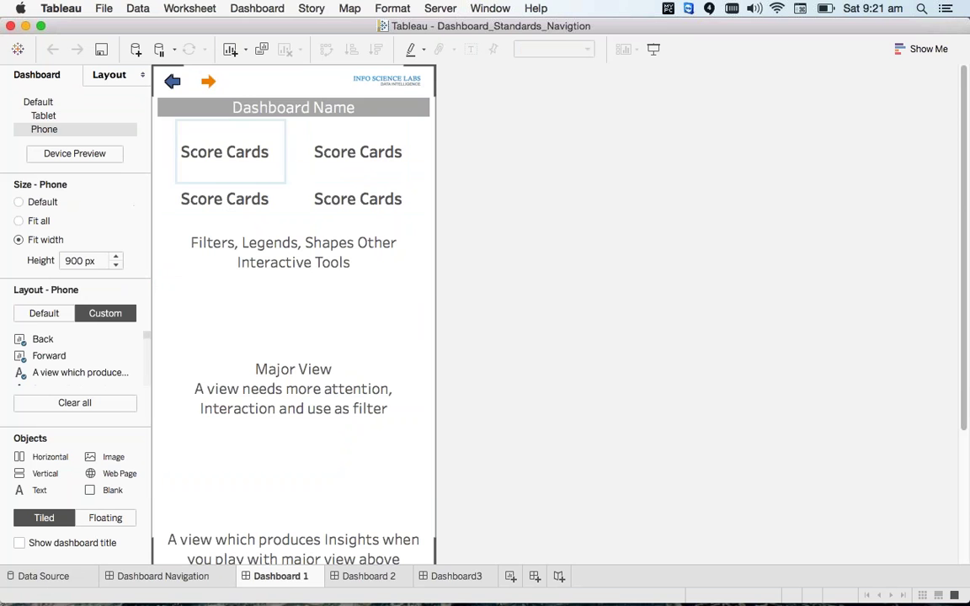
{"action": "left_click", "coordinate": [40, 101]}
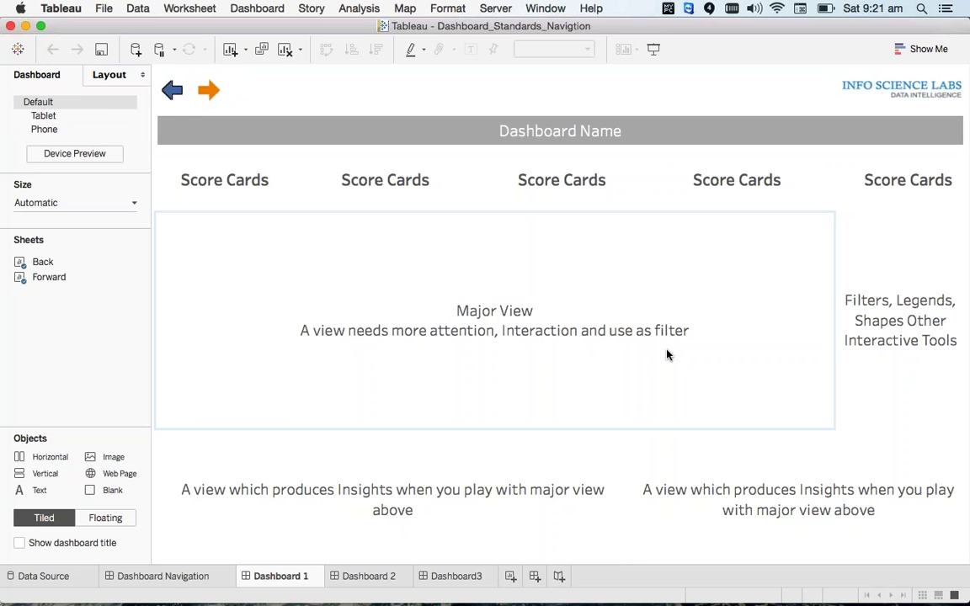
{"action": "left_click", "coordinate": [48, 120]}
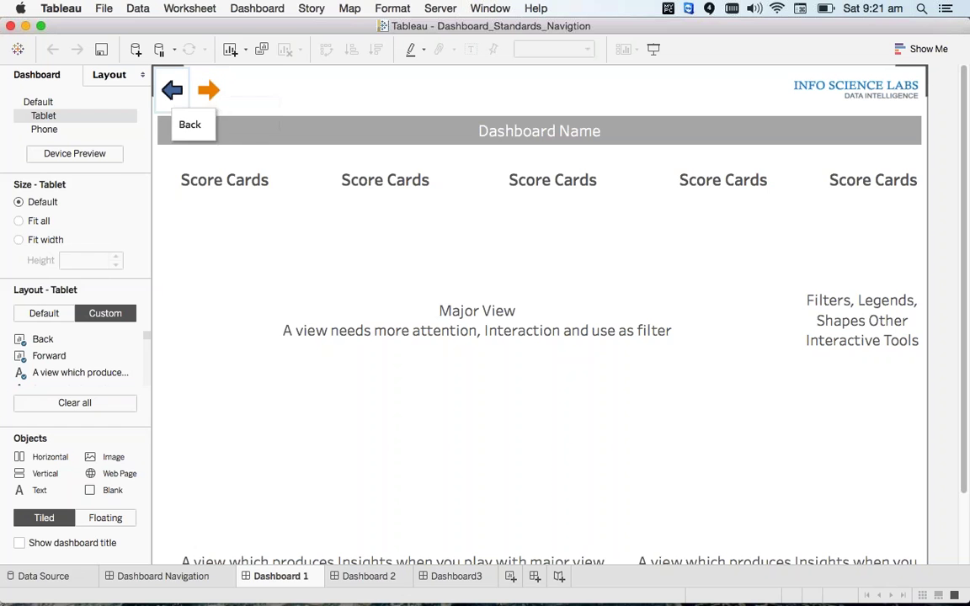
{"action": "left_click", "coordinate": [177, 93]}
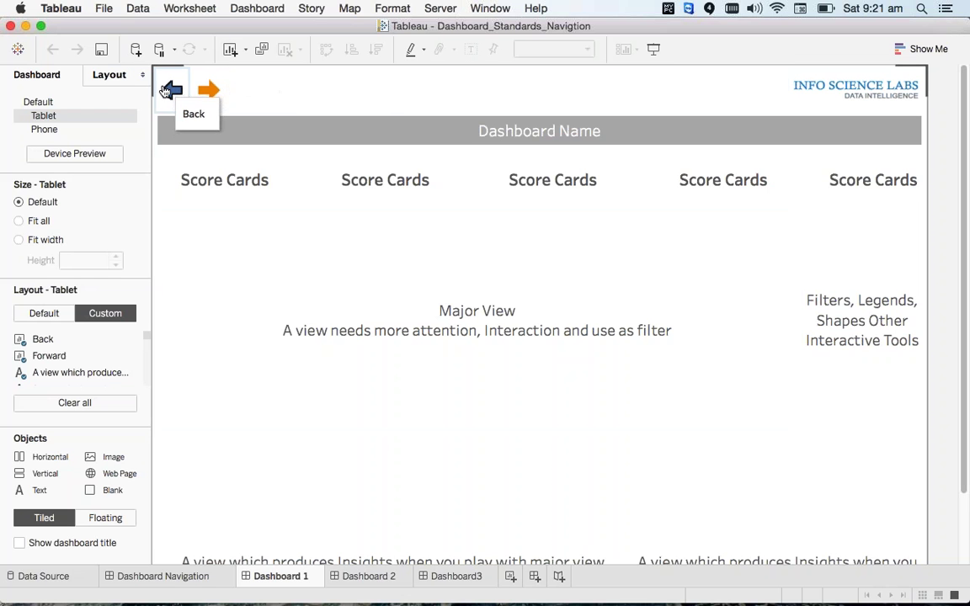
{"action": "left_click", "coordinate": [160, 93]}
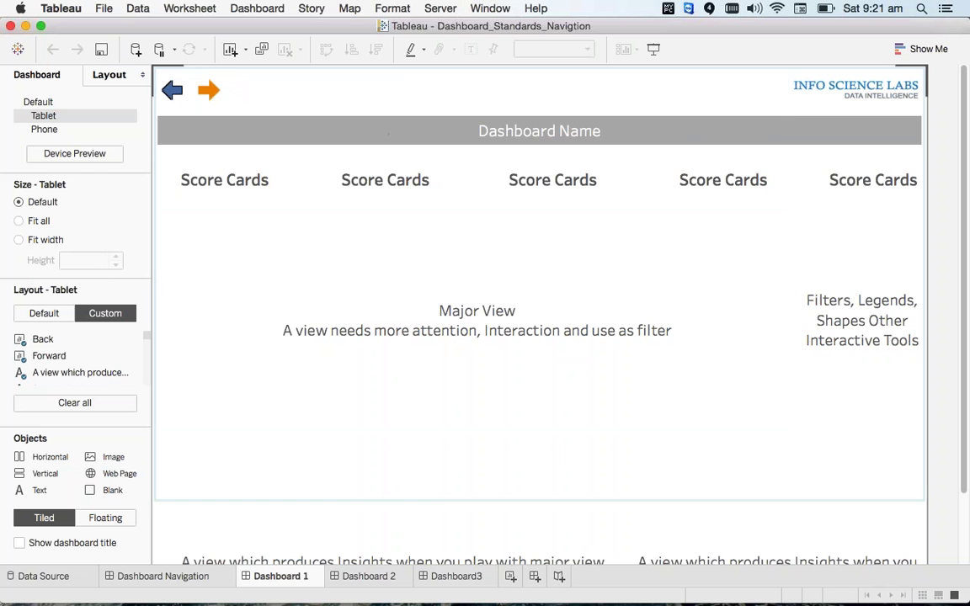
{"action": "left_click", "coordinate": [44, 129]}
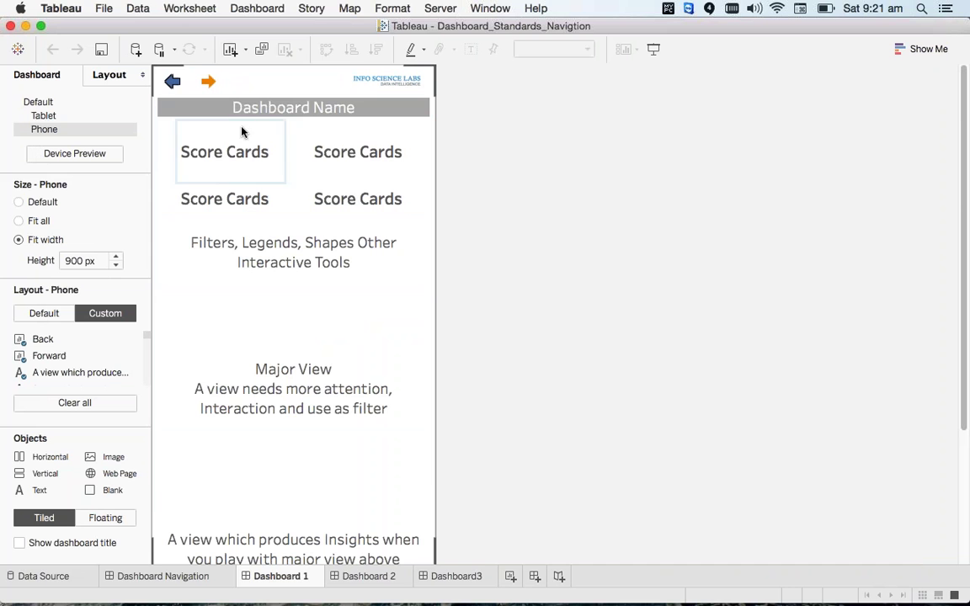
{"action": "scroll", "coordinate": [452, 388], "scroll_direction": "down", "scroll_amount": 5}
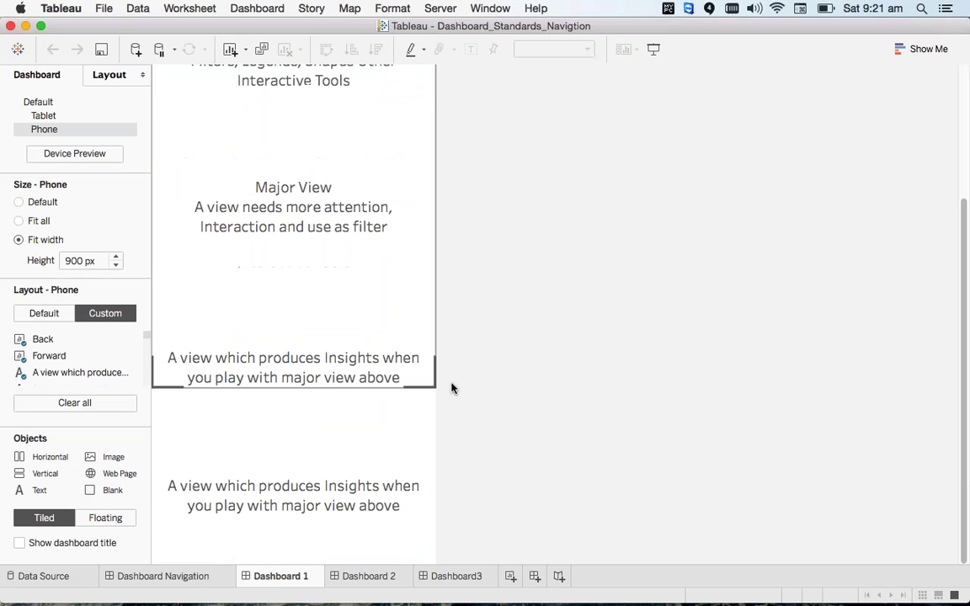
{"action": "scroll", "coordinate": [451, 388], "scroll_direction": "up", "scroll_amount": 5}
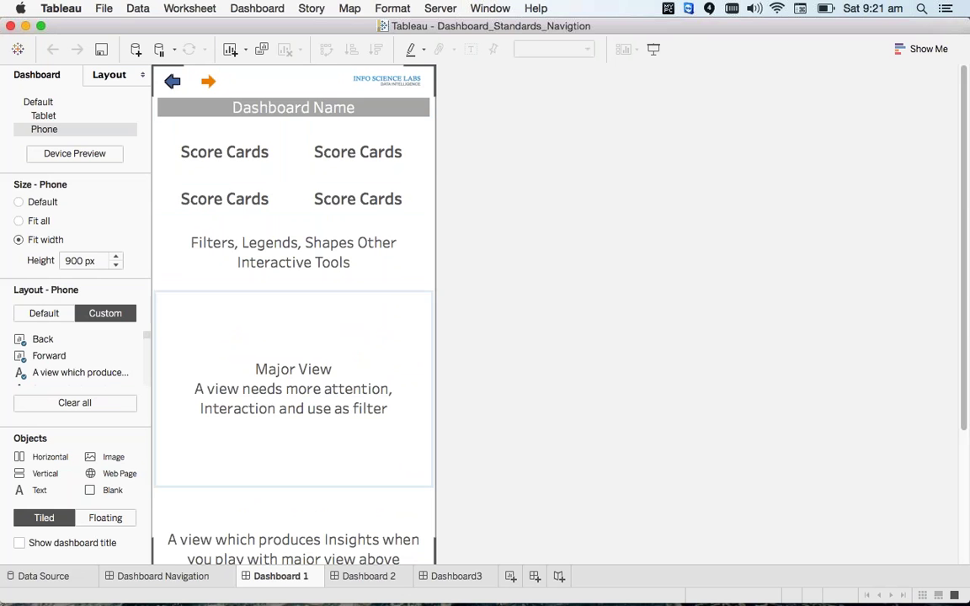
- Examine the title and blank objects in the Dashboard Navigation header, including the title's text formatting
{"action": "left_click", "coordinate": [194, 579]}
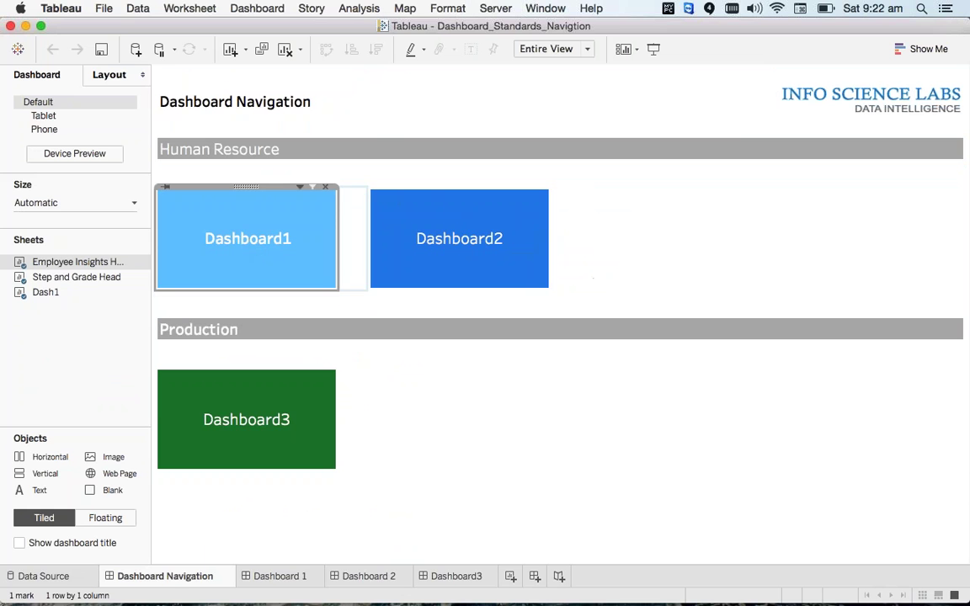
{"action": "left_click_drag", "start_coordinate": [612, 245], "coordinate": [421, 105]}
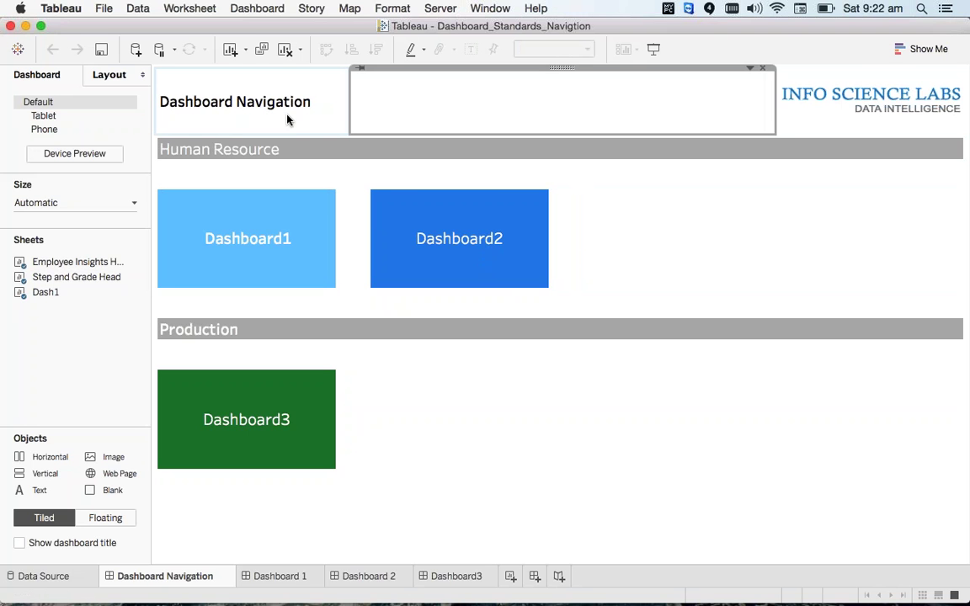
{"action": "left_click", "coordinate": [330, 121]}
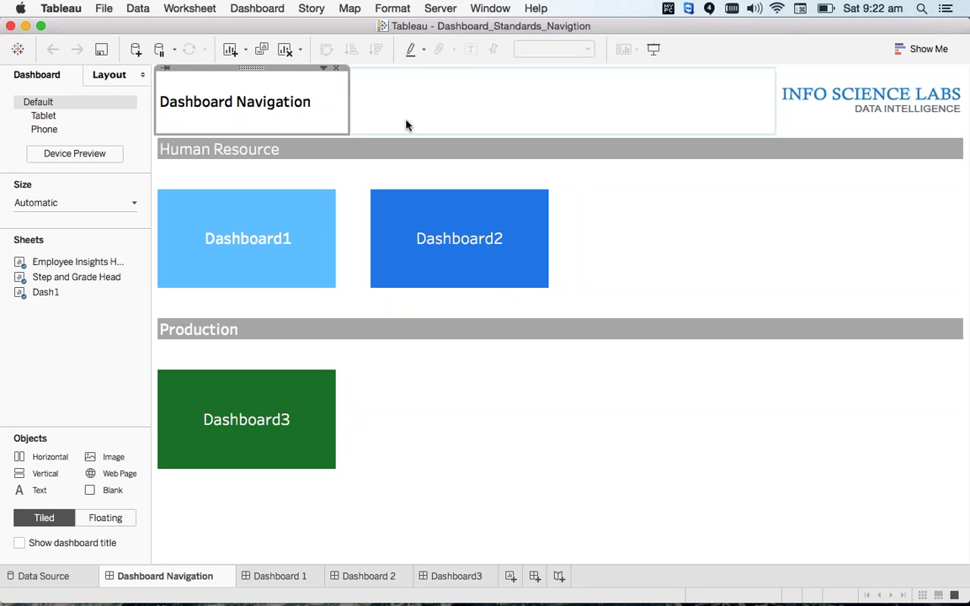
{"action": "left_click", "coordinate": [406, 124]}
{"action": "left_click", "coordinate": [300, 107]}
{"action": "left_click", "coordinate": [406, 125]}
{"action": "left_click", "coordinate": [254, 113]}
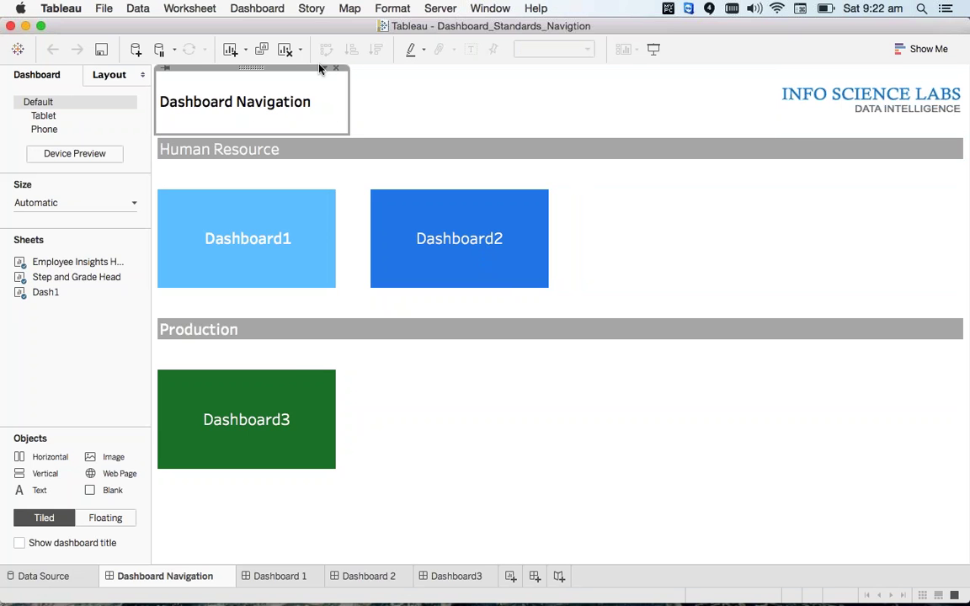
{"action": "double_click", "coordinate": [276, 86]}
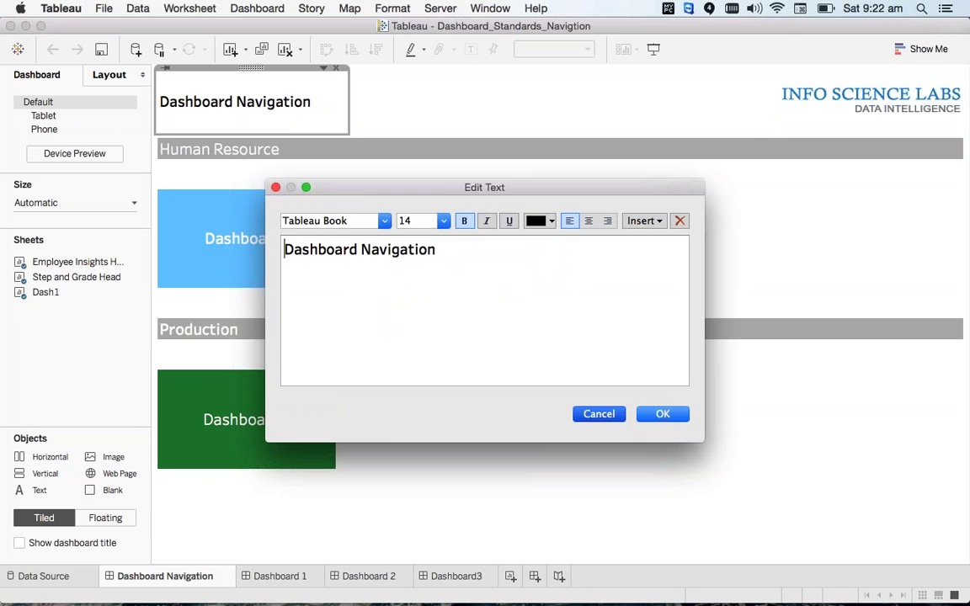
{"action": "left_click", "coordinate": [599, 414]}
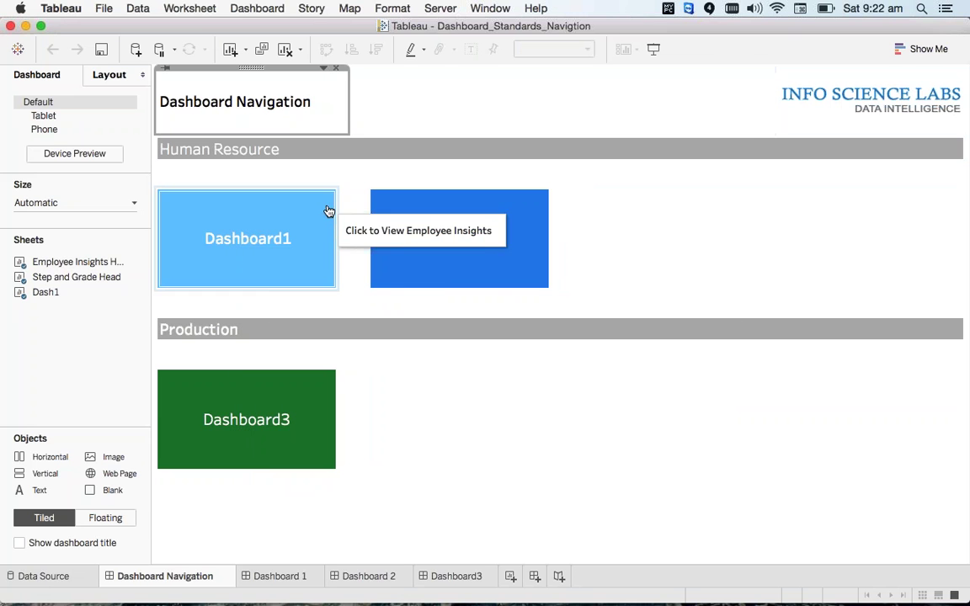
- View the Employee Insights Head worksheet behind the Dashboard1 tile and return to the Dashboard Navigation page
{"action": "left_click", "coordinate": [304, 213]}
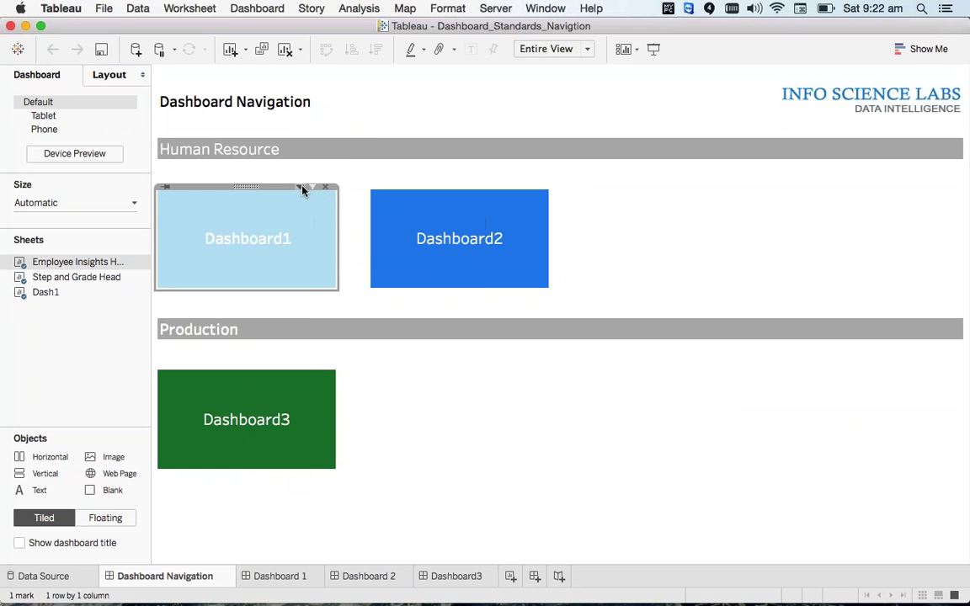
{"action": "left_click", "coordinate": [301, 188]}
{"action": "left_click", "coordinate": [265, 204]}
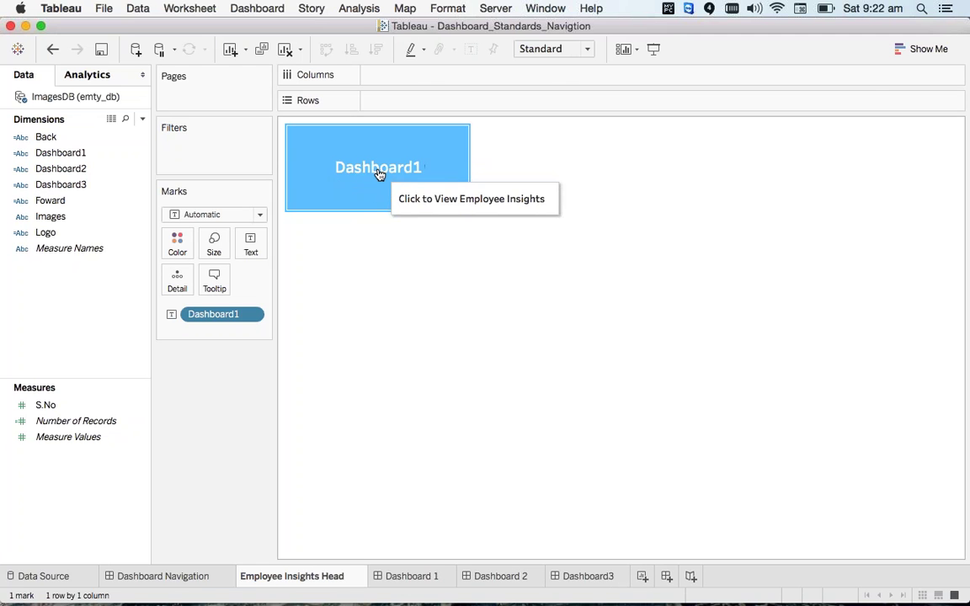
{"action": "left_click", "coordinate": [210, 579]}
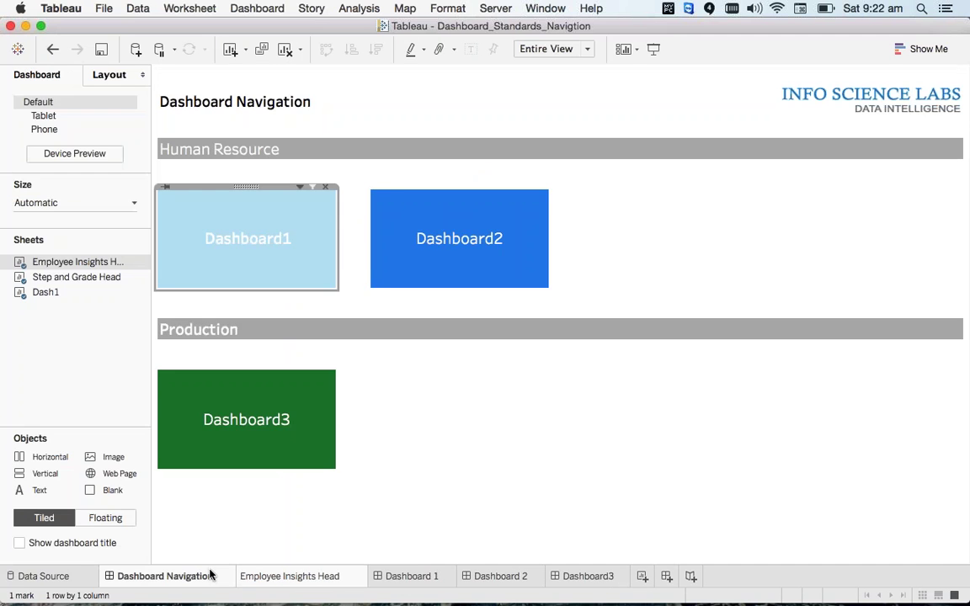
- Try out the Dashboard1 tile on the navigation page and open the Dashboard 1 dashboard
{"action": "left_click", "coordinate": [230, 252]}
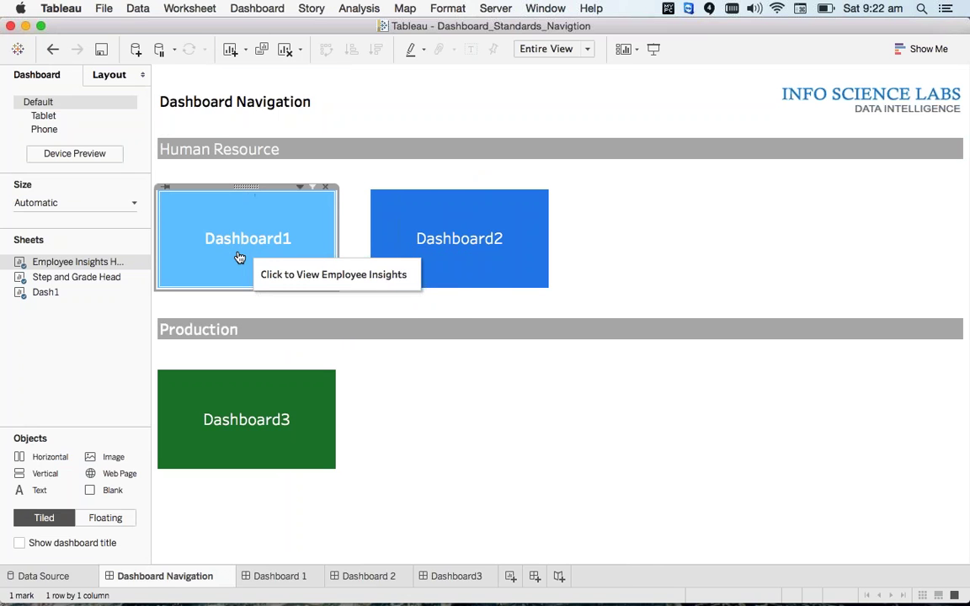
{"action": "left_click", "coordinate": [238, 255]}
{"action": "left_click", "coordinate": [270, 578]}
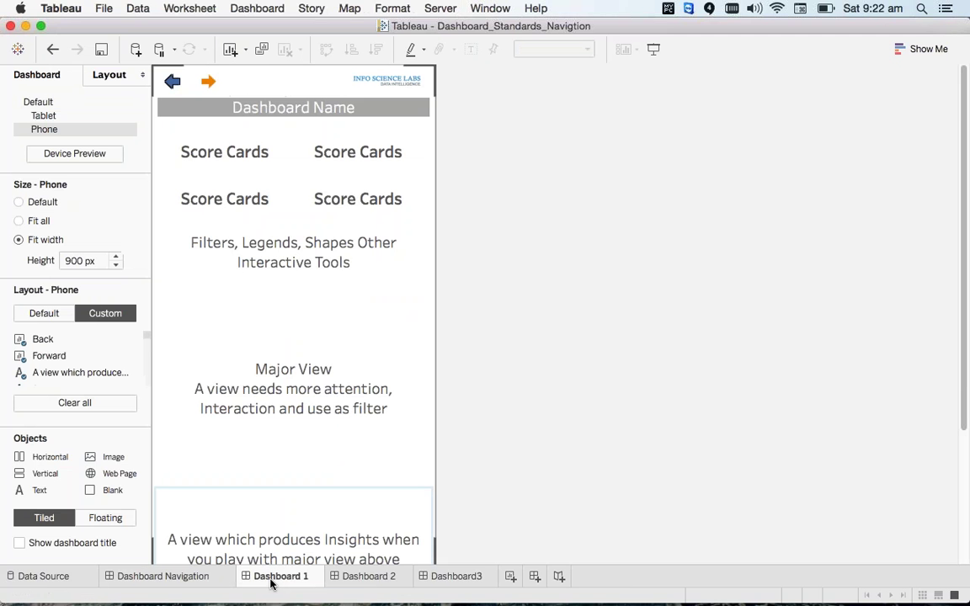
- Go back to Dashboard Navigation and view its tablet layout and its phone layout
{"action": "left_click", "coordinate": [201, 580]}
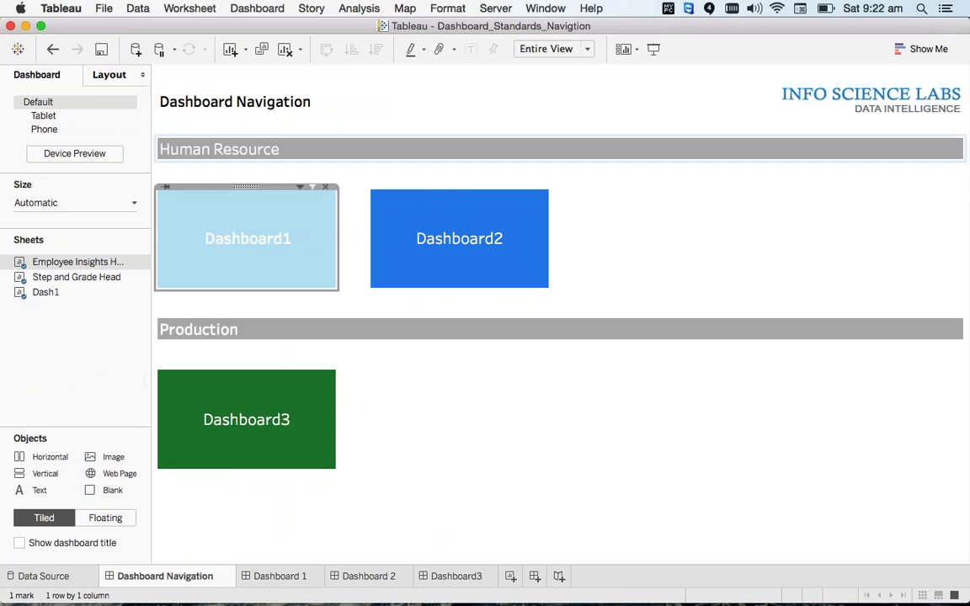
{"action": "left_click", "coordinate": [46, 117]}
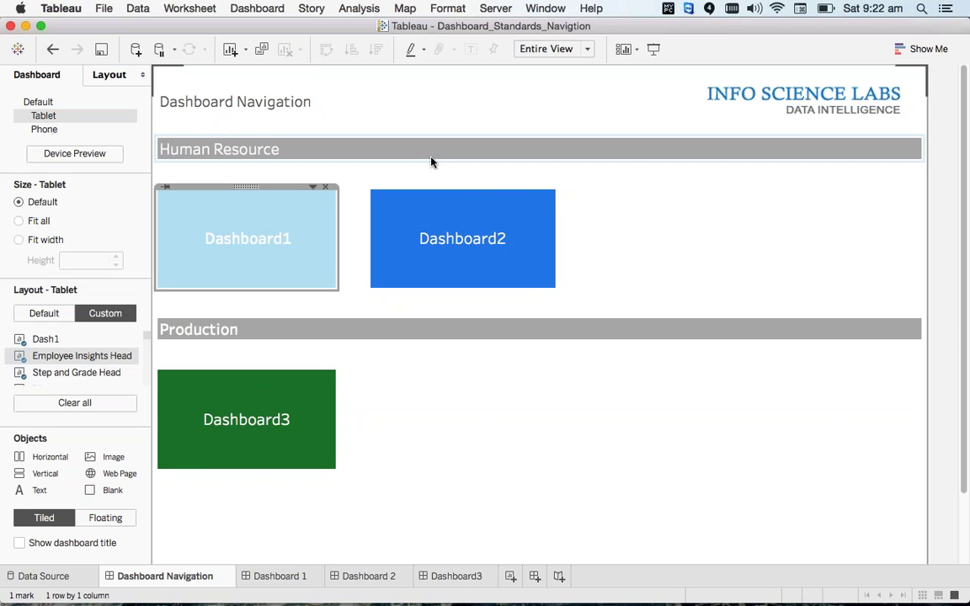
{"action": "left_click", "coordinate": [73, 132]}
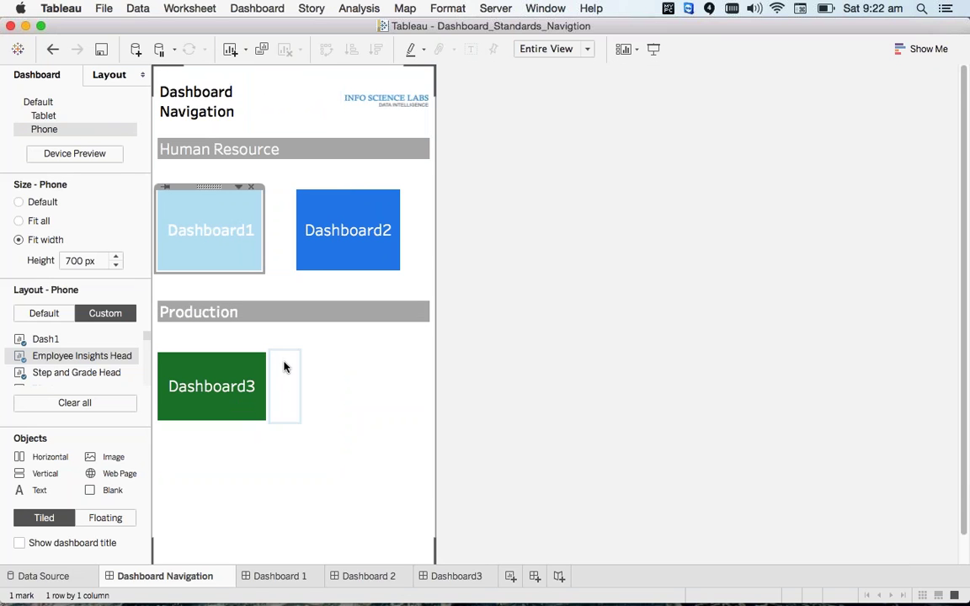
- Examine the blank objects beside and below the Dashboard3 tile in the phone layout, including their option lists and the tile's own
{"action": "left_click_drag", "start_coordinate": [516, 390], "coordinate": [340, 372]}
{"action": "left_click_drag", "start_coordinate": [293, 444], "coordinate": [292, 442]}
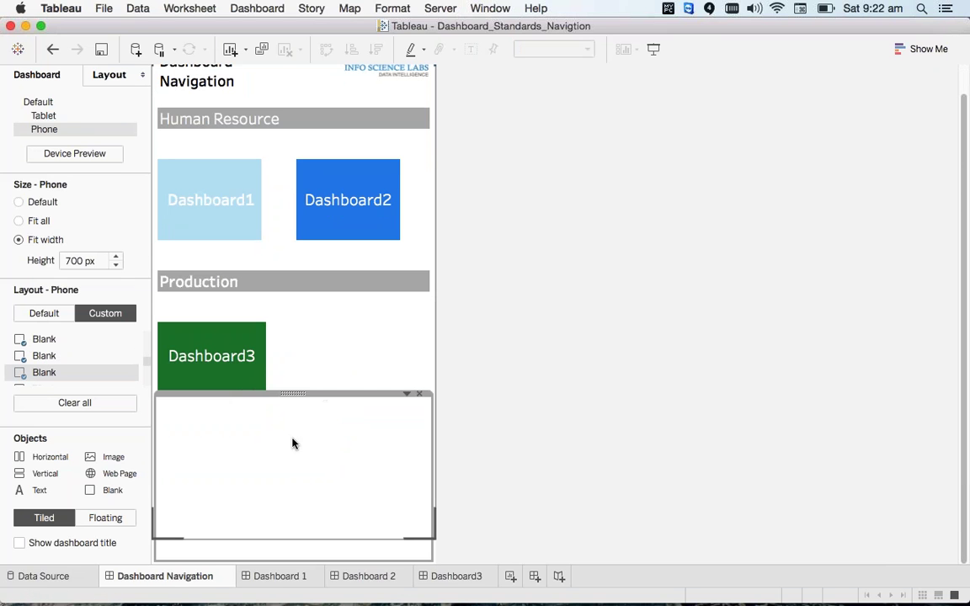
{"action": "left_click", "coordinate": [407, 395]}
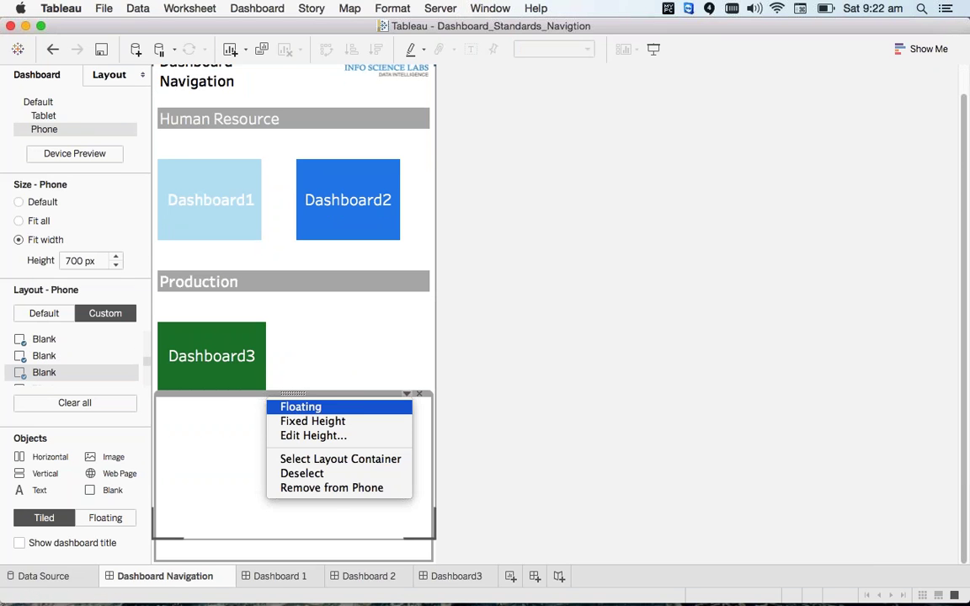
{"action": "left_click", "coordinate": [225, 517]}
{"action": "left_click_drag", "start_coordinate": [293, 394], "coordinate": [350, 343]}
{"action": "left_click", "coordinate": [406, 320]}
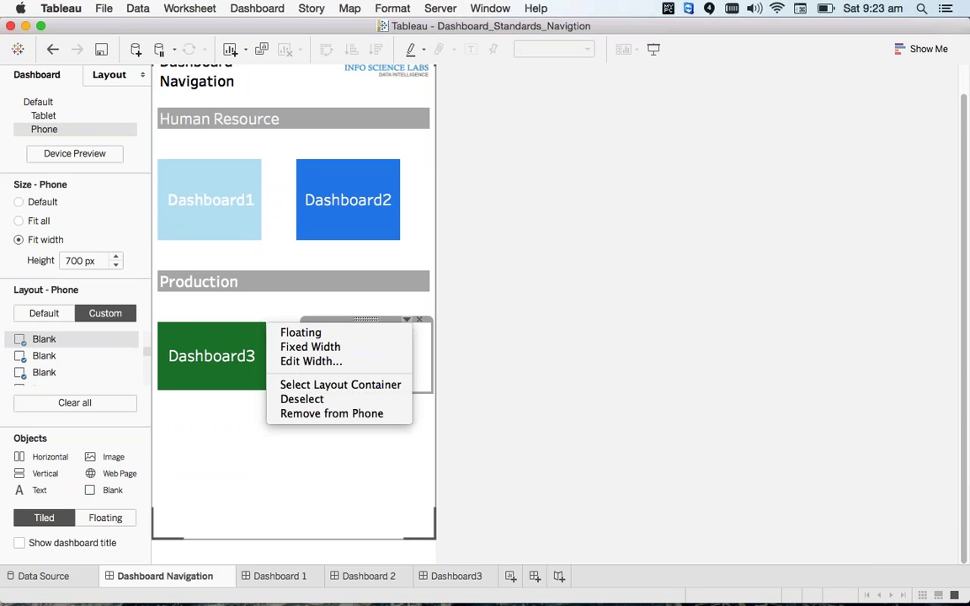
{"action": "left_click", "coordinate": [244, 378]}
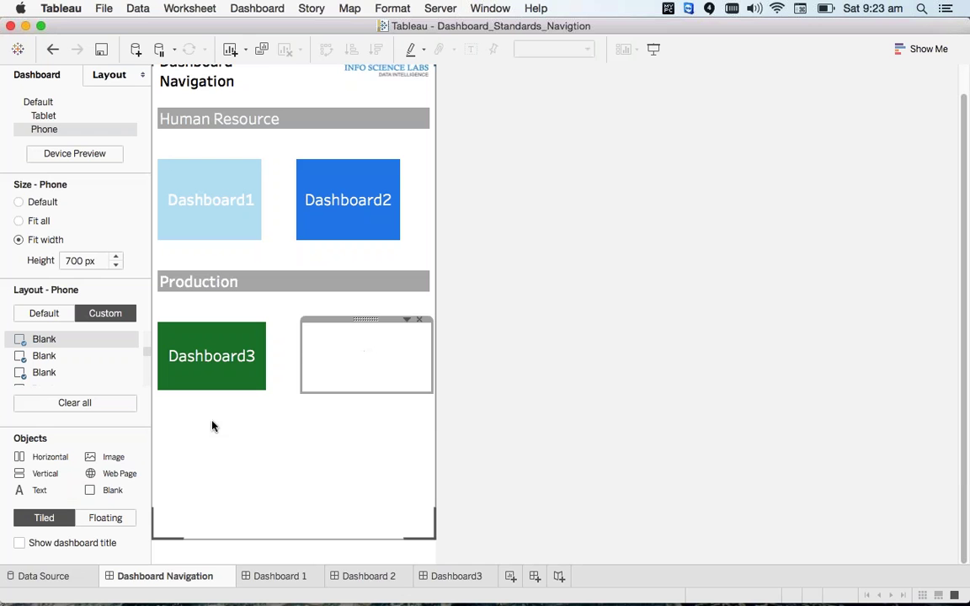
{"action": "left_click", "coordinate": [410, 322]}
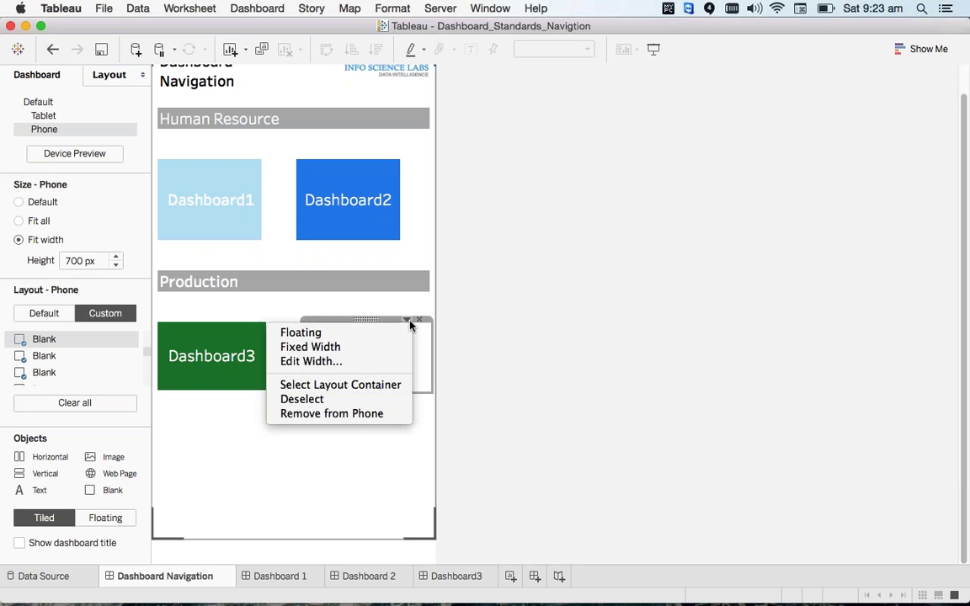
{"action": "left_click", "coordinate": [346, 487]}
{"action": "left_click", "coordinate": [245, 337]}
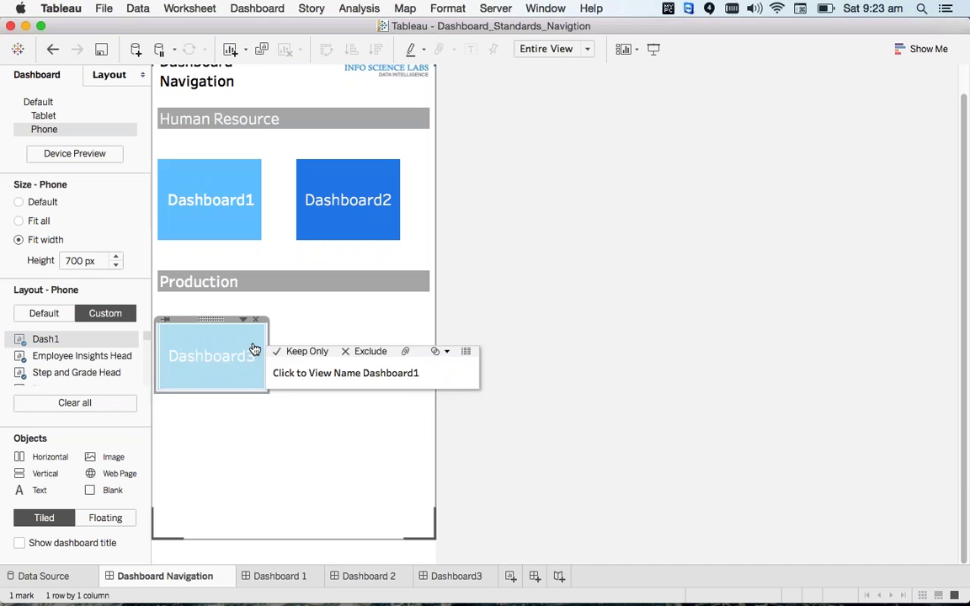
{"action": "left_click", "coordinate": [243, 320]}
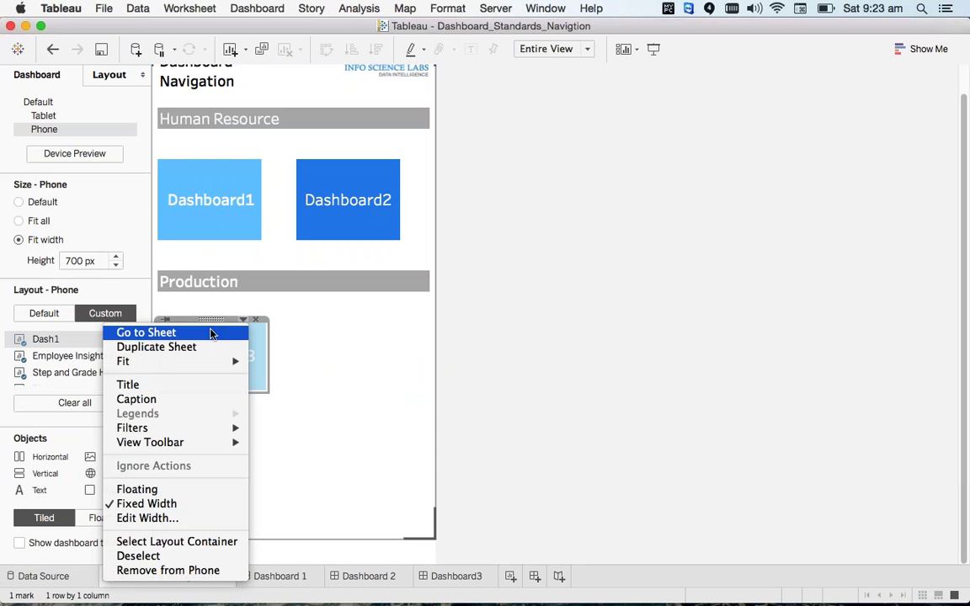
{"action": "key", "text": "Escape"}
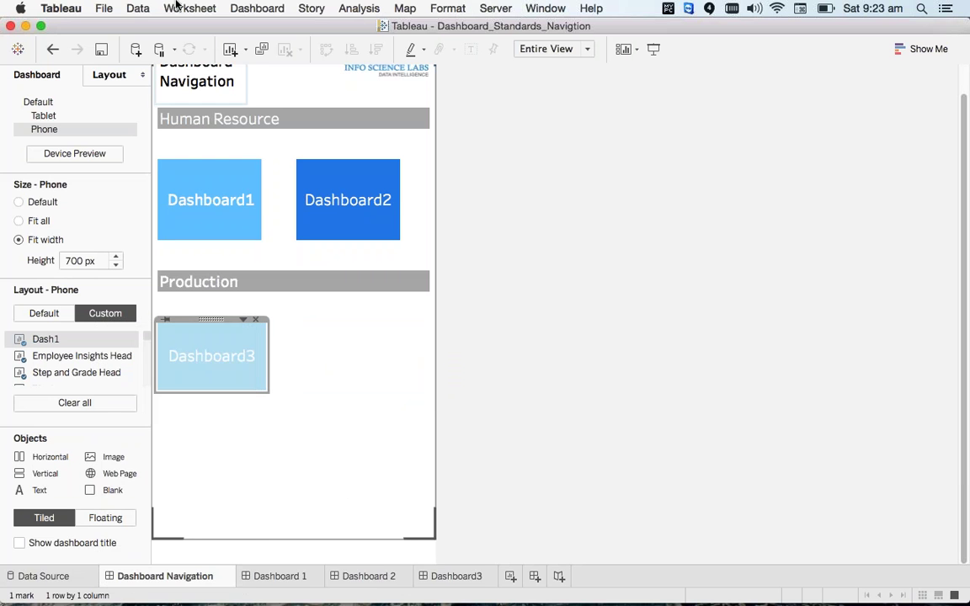
- Switch back to the default layout and open the action settings for the Dashboard Navigation dashboard
{"action": "left_click", "coordinate": [68, 102]}
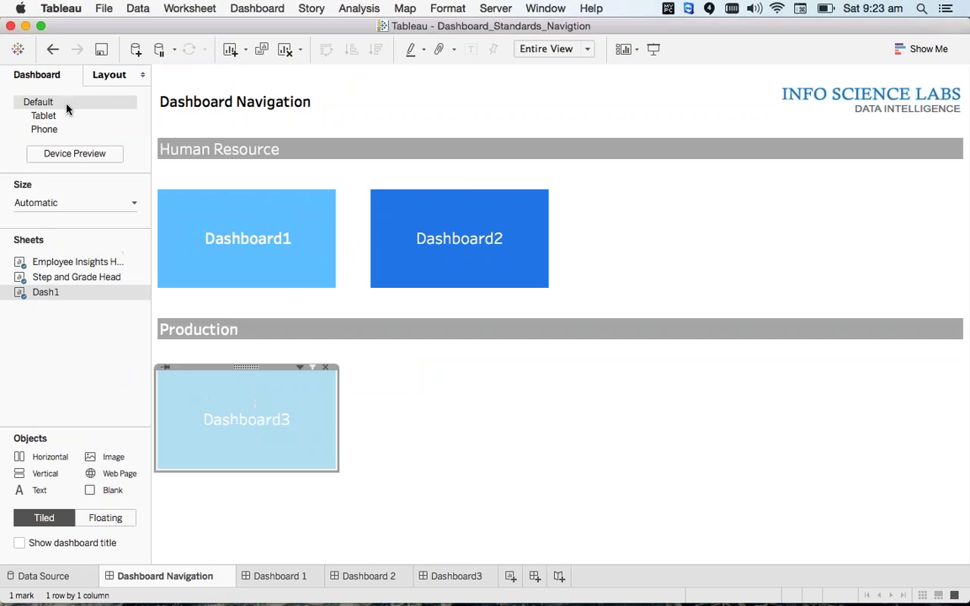
{"action": "left_click_drag", "start_coordinate": [112, 490], "coordinate": [479, 444]}
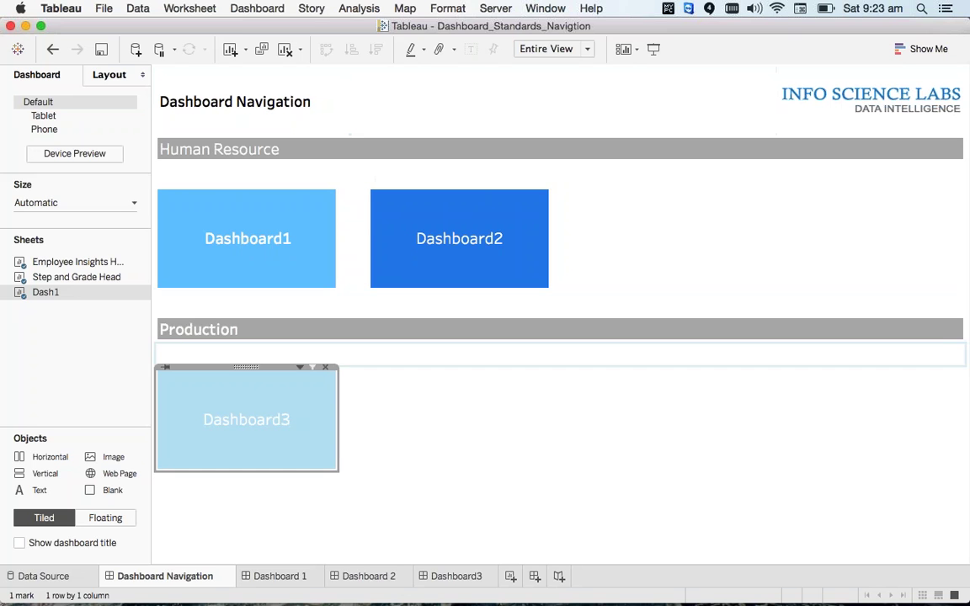
{"action": "left_click", "coordinate": [253, 354]}
{"action": "left_click", "coordinate": [253, 7]}
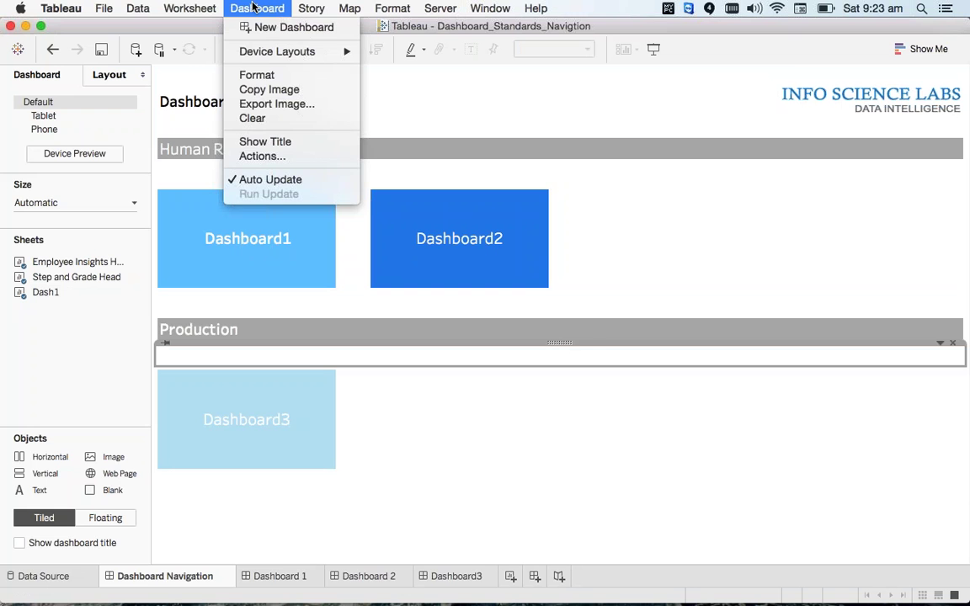
{"action": "left_click", "coordinate": [284, 157]}
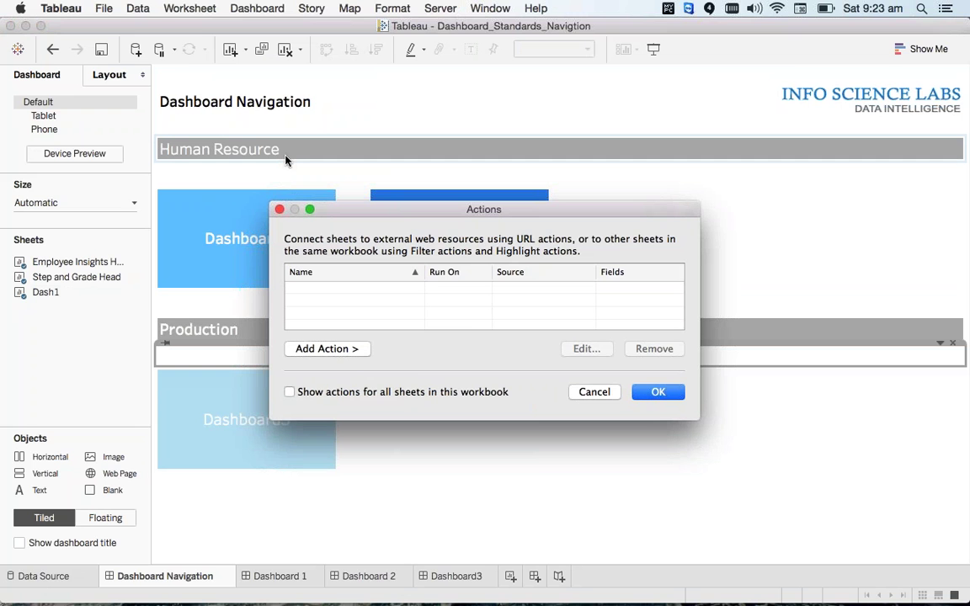
{"action": "left_click", "coordinate": [348, 352]}
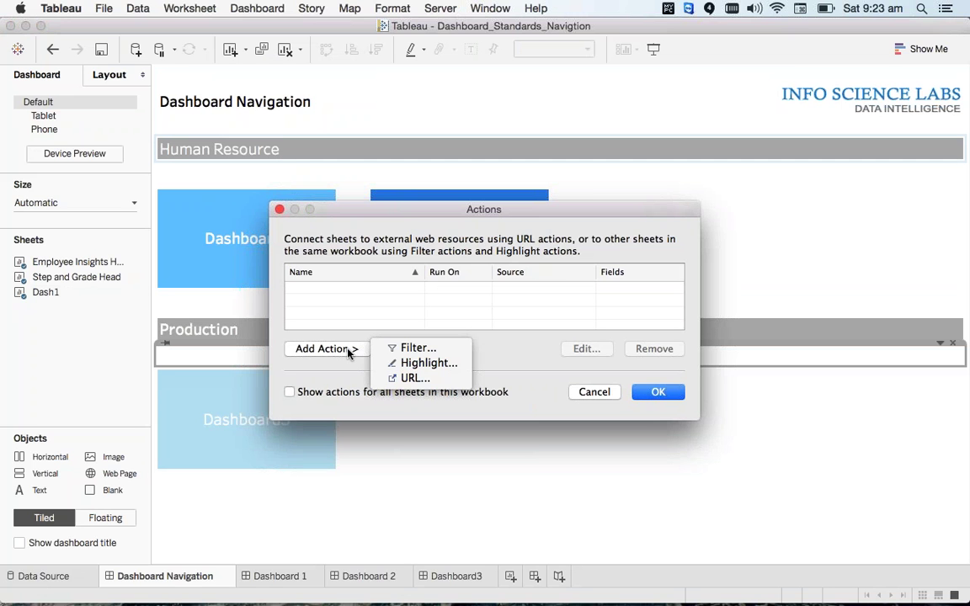
{"action": "left_click", "coordinate": [390, 347]}
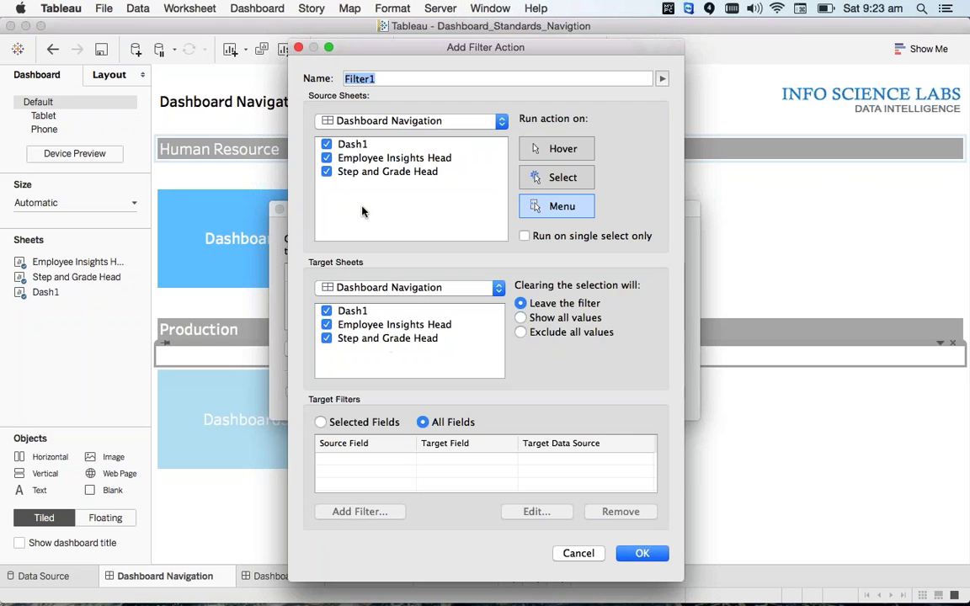
{"action": "type", "text": "Action1 at Navia"}
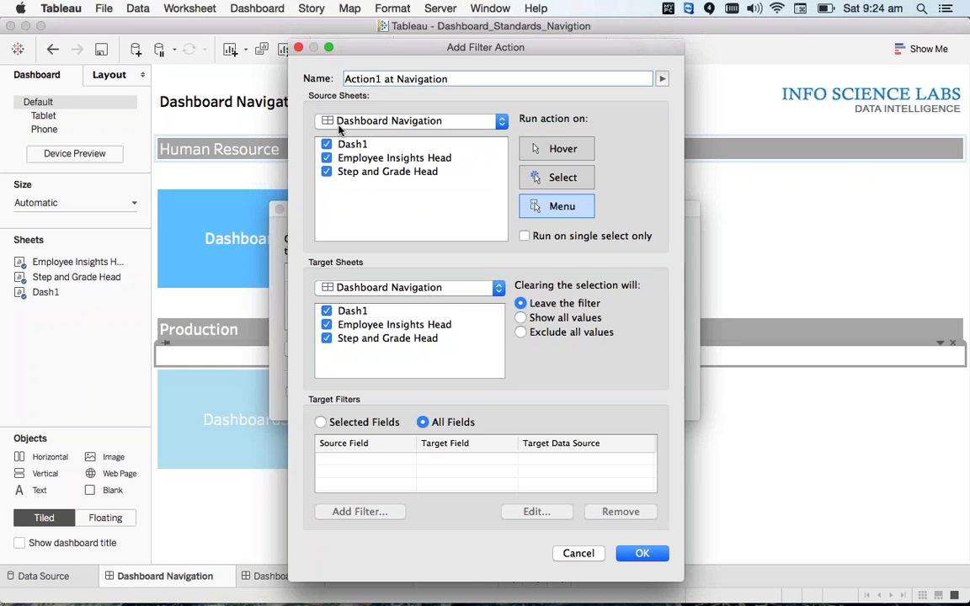
{"action": "left_click", "coordinate": [440, 8]}
{"action": "left_click", "coordinate": [440, 9]}
{"action": "key", "text": "Left"}
{"action": "left_click_drag", "start_coordinate": [705, 134], "coordinate": [757, 241]}
{"action": "left_click", "coordinate": [398, 78]}
{"action": "left_click", "coordinate": [541, 169]}
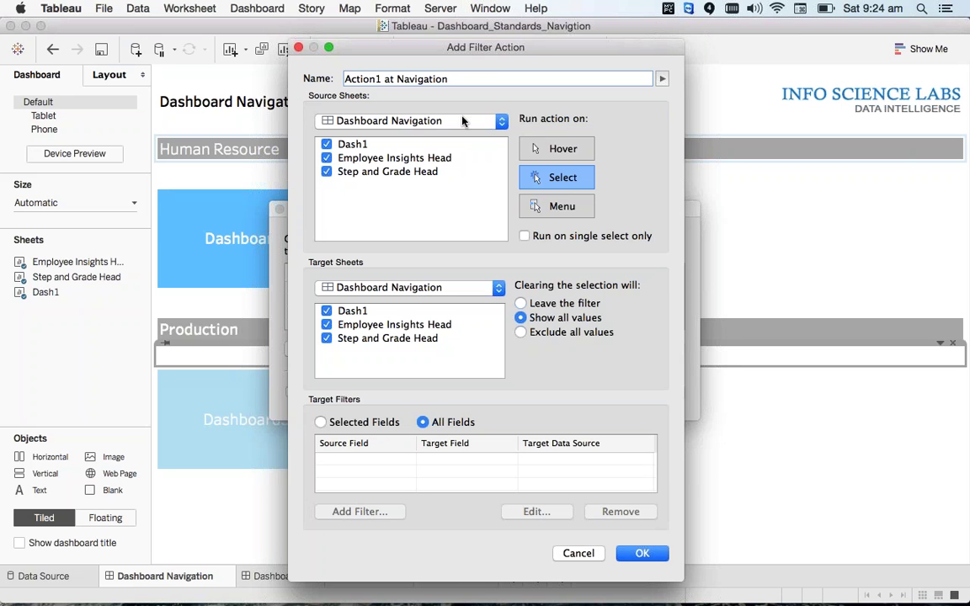
{"action": "left_click_drag", "start_coordinate": [482, 43], "coordinate": [541, 36]}
{"action": "left_click_drag", "start_coordinate": [692, 55], "coordinate": [790, 67]}
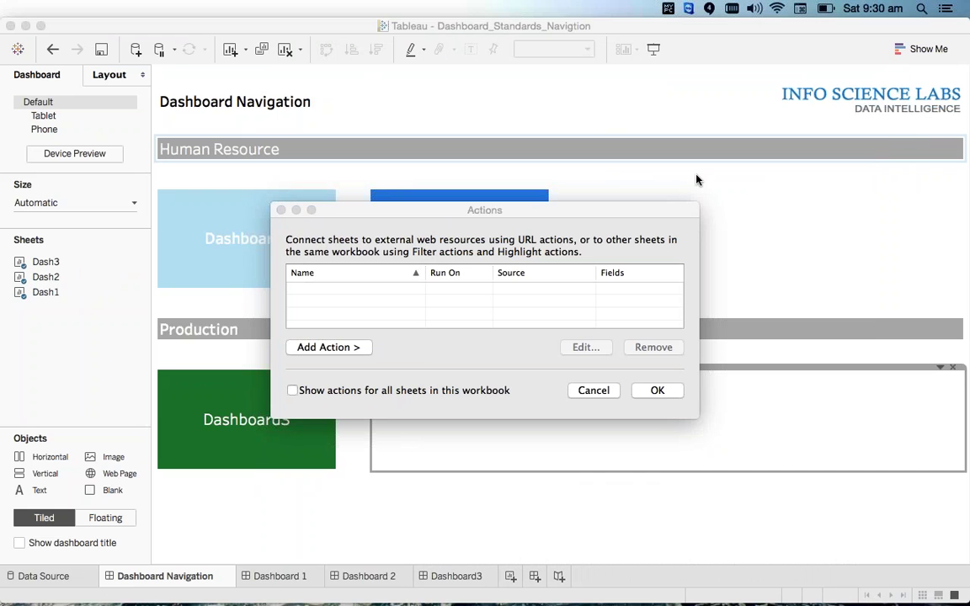
- Add a filter action named Action_1_Navigation to the Dashboard Navigation dashboard
{"action": "left_click", "coordinate": [353, 349]}
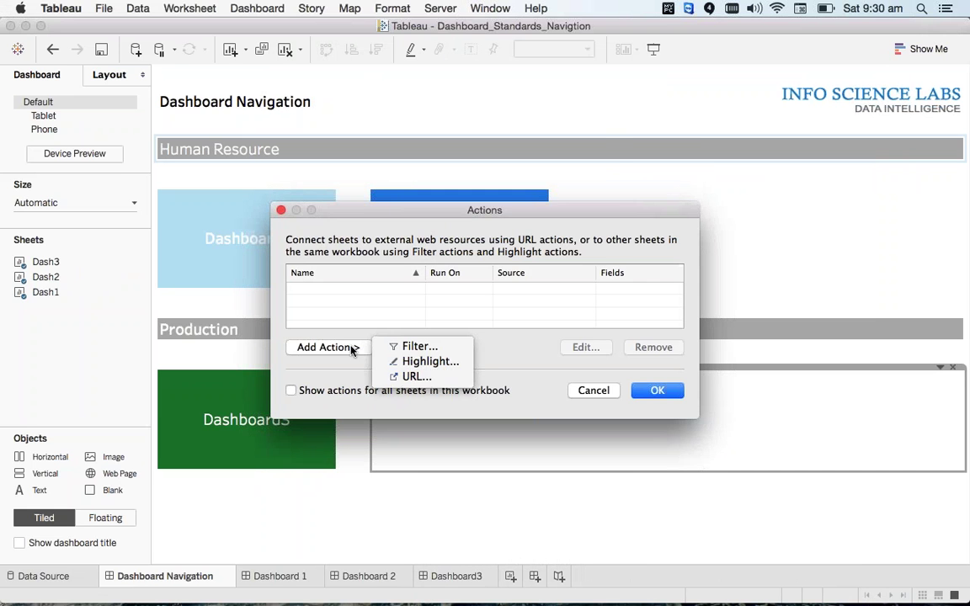
{"action": "left_click", "coordinate": [388, 350]}
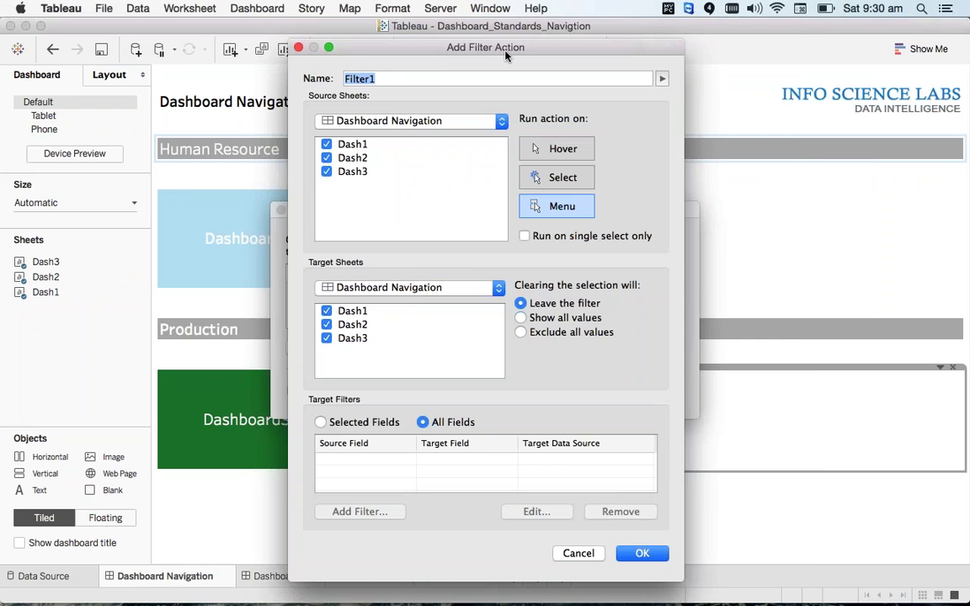
{"action": "left_click_drag", "start_coordinate": [506, 54], "coordinate": [618, 72]}
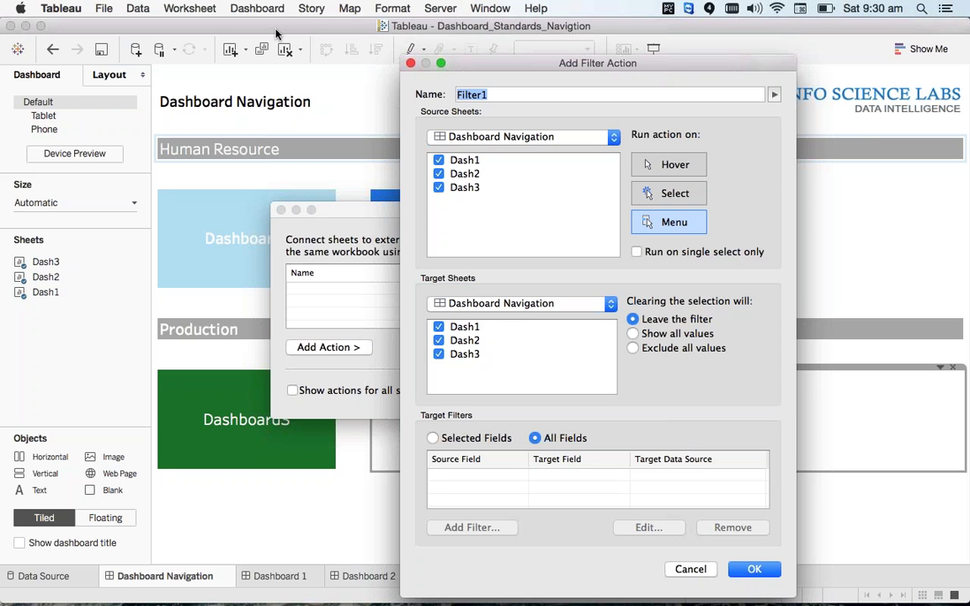
{"action": "left_click", "coordinate": [459, 97]}
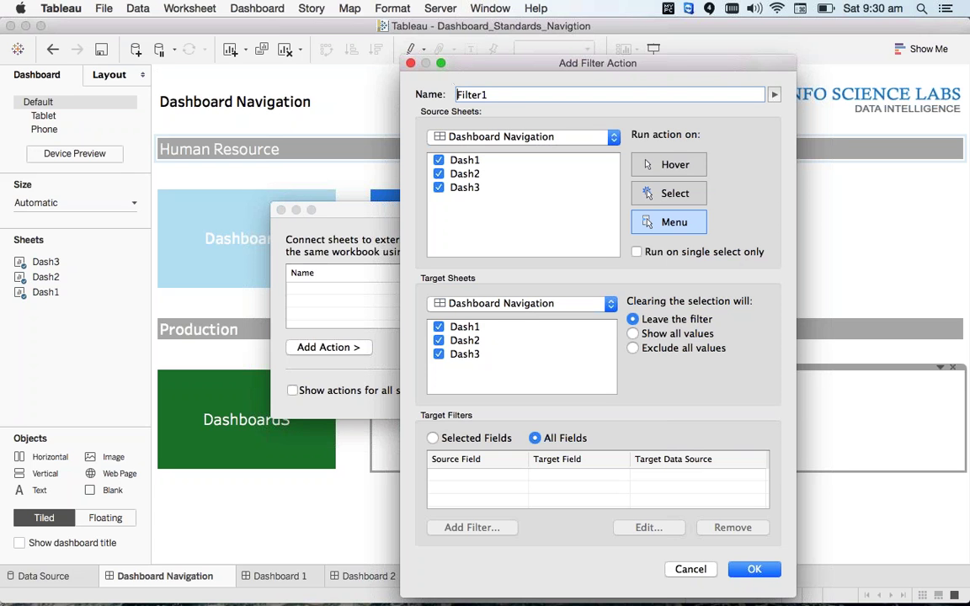
{"action": "key", "text": "super+a"}
{"action": "type", "text": "Action_1_Navigation"}
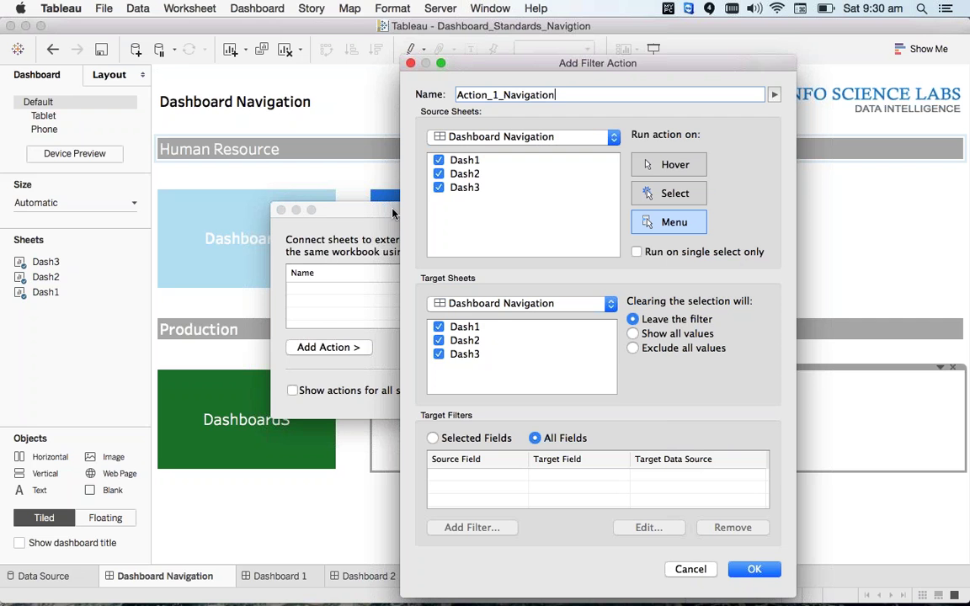
- Limit the action's source sheets to Dash1 by excluding Dash2 and Dash3, and make it run on Select
{"action": "left_click", "coordinate": [438, 174]}
{"action": "left_click", "coordinate": [440, 190]}
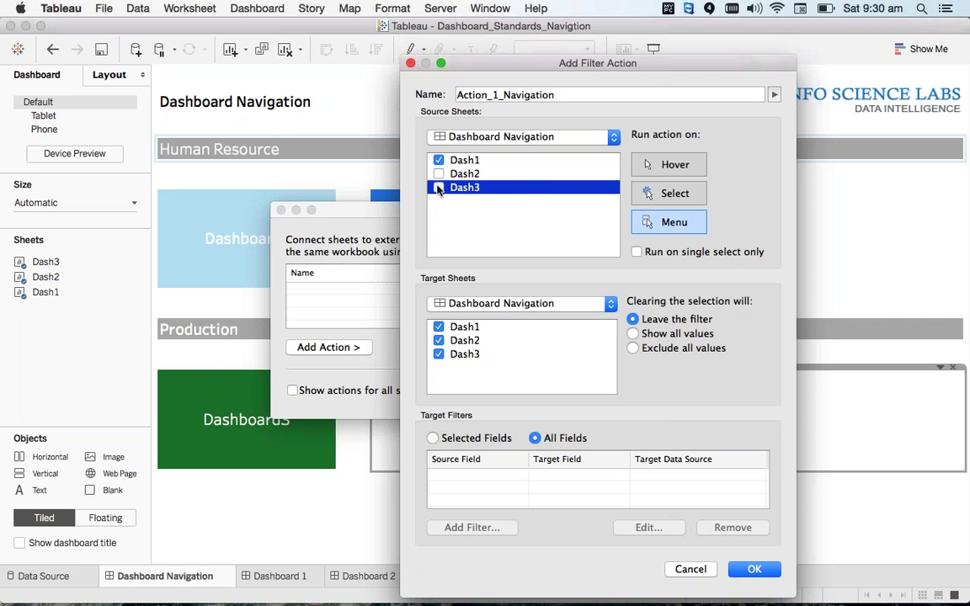
{"action": "left_click", "coordinate": [379, 210]}
{"action": "left_click_drag", "start_coordinate": [379, 211], "coordinate": [511, 250]}
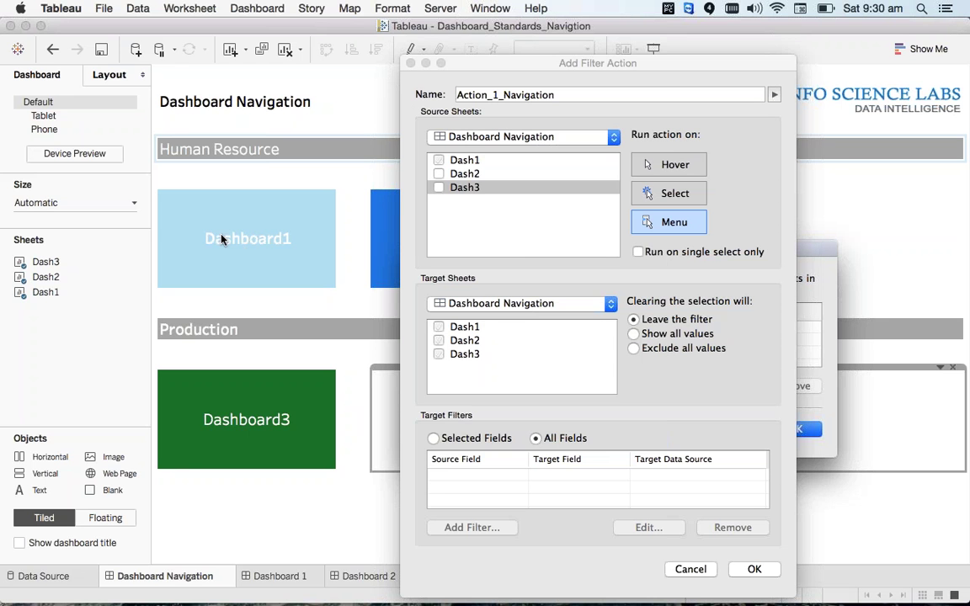
{"action": "left_click", "coordinate": [491, 220]}
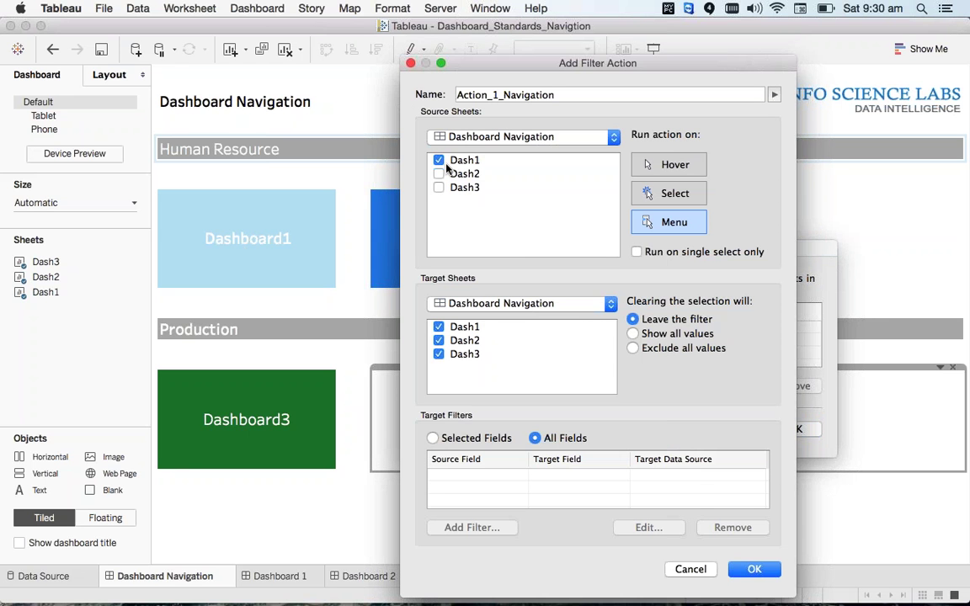
{"action": "left_click", "coordinate": [677, 199]}
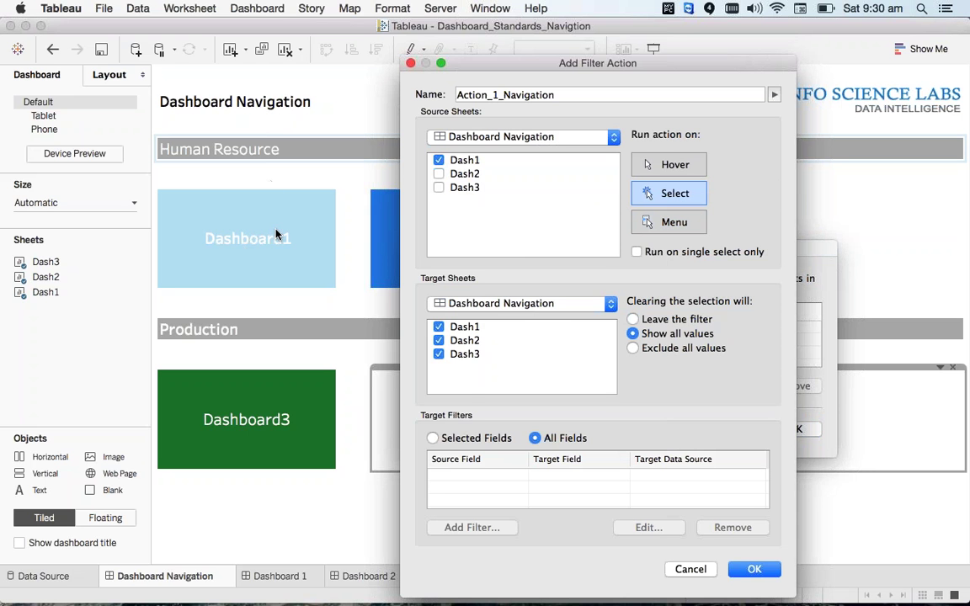
- Set Dashboard 1 as the action's target, save the filter action and accept the dashboard's action list
{"action": "left_click", "coordinate": [513, 305]}
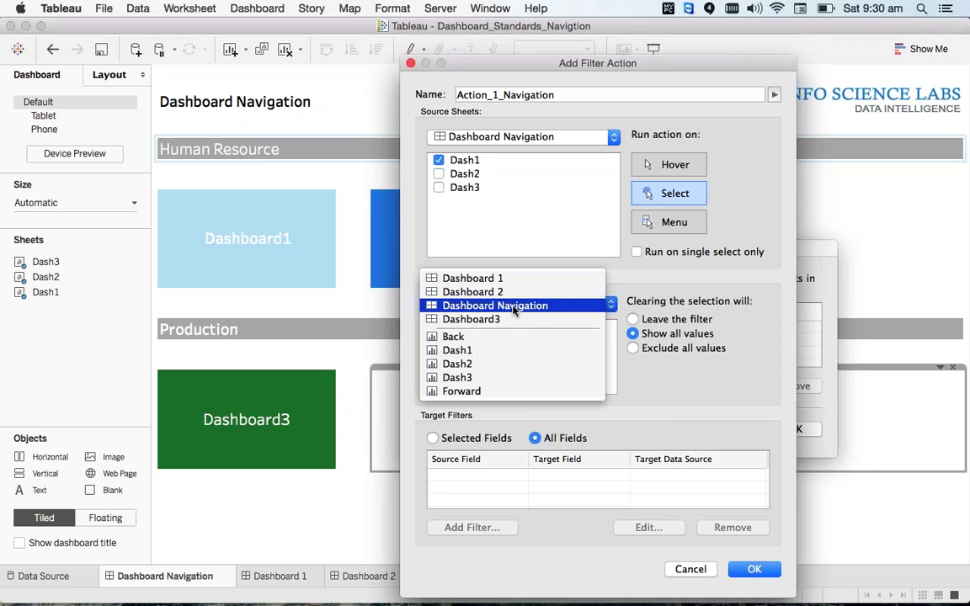
{"action": "left_click", "coordinate": [484, 278]}
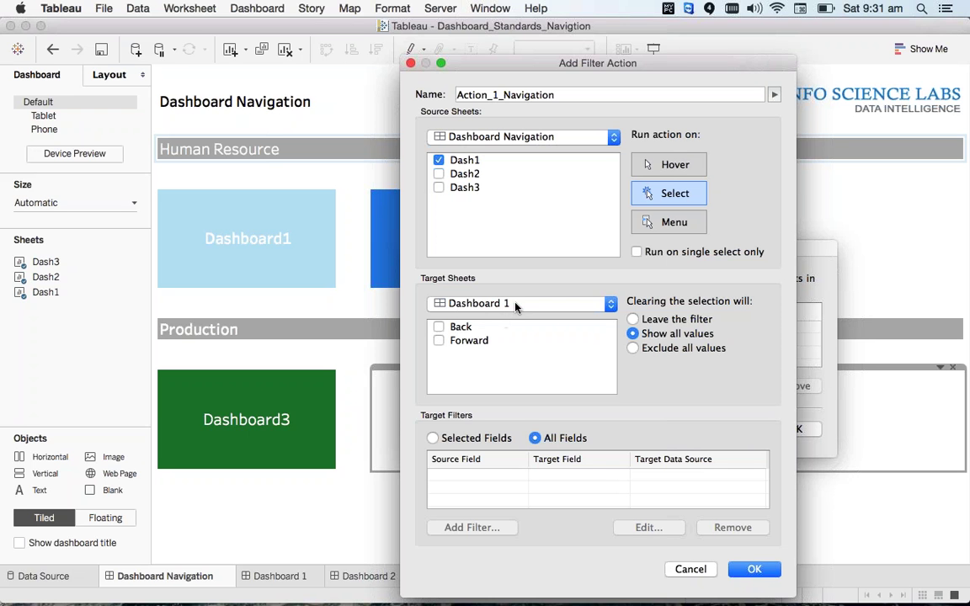
{"action": "left_click", "coordinate": [439, 327]}
{"action": "left_click", "coordinate": [439, 328]}
{"action": "left_click", "coordinate": [753, 570]}
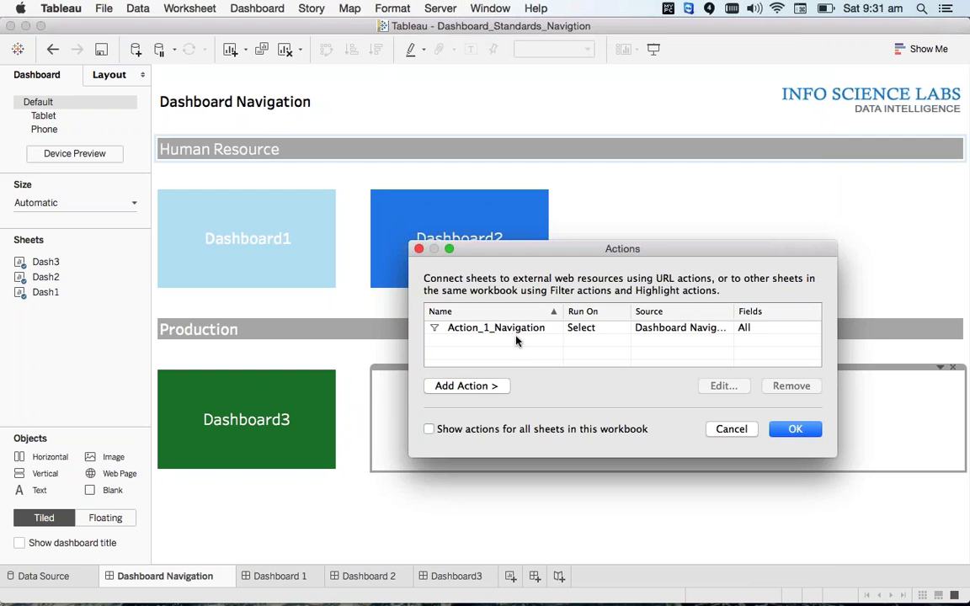
{"action": "left_click", "coordinate": [795, 429]}
- Test the new action by selecting the Dashboard1 tile to open Dashboard 1
{"action": "left_click_drag", "start_coordinate": [797, 433], "coordinate": [666, 266]}
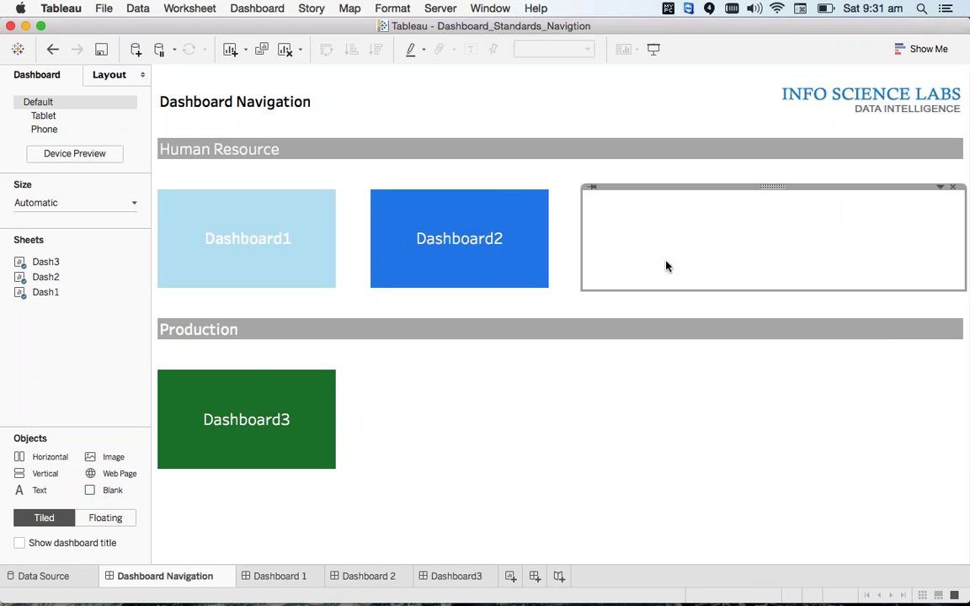
{"action": "key", "text": "Delete"}
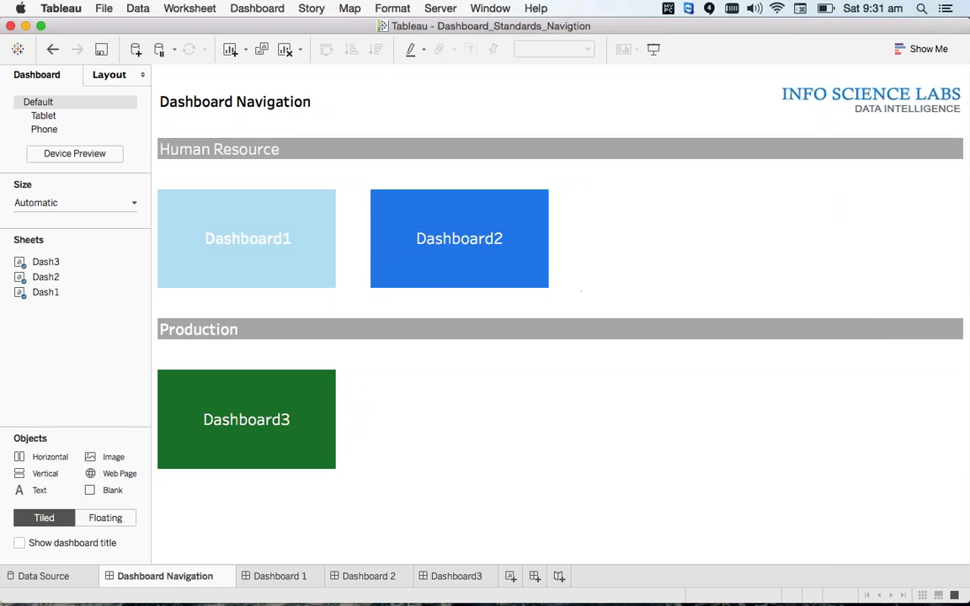
{"action": "left_click", "coordinate": [282, 231]}
{"action": "left_click", "coordinate": [282, 232]}
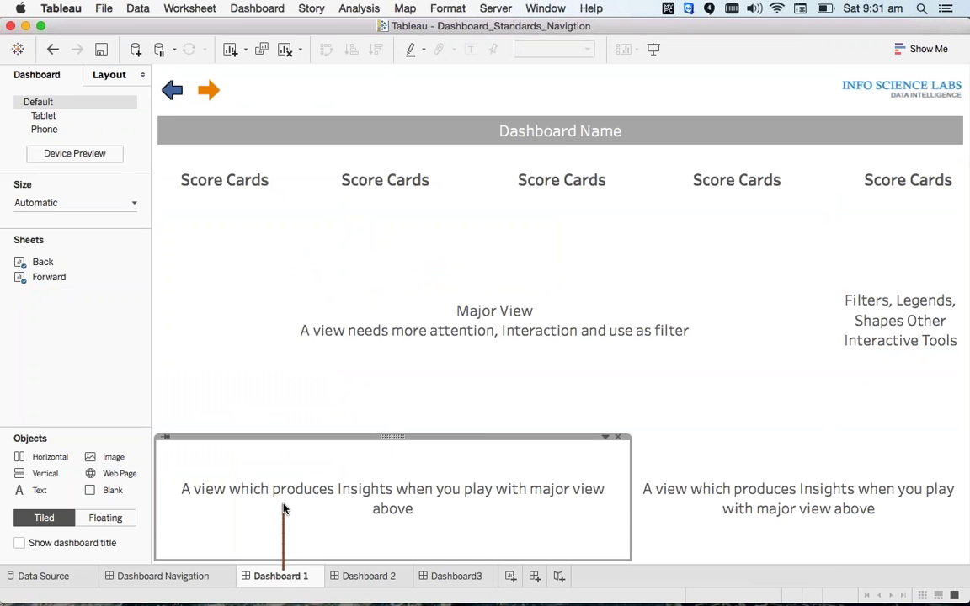
{"action": "left_click_drag", "start_coordinate": [286, 571], "coordinate": [299, 546]}
{"action": "left_click_drag", "start_coordinate": [276, 555], "coordinate": [286, 571]}
- Return to Dashboard Navigation, view the Dashboard1 tile's tooltip and follow the tile to Dashboard 1 again
{"action": "left_click", "coordinate": [210, 579]}
{"action": "mouse_move", "coordinate": [240, 275]}
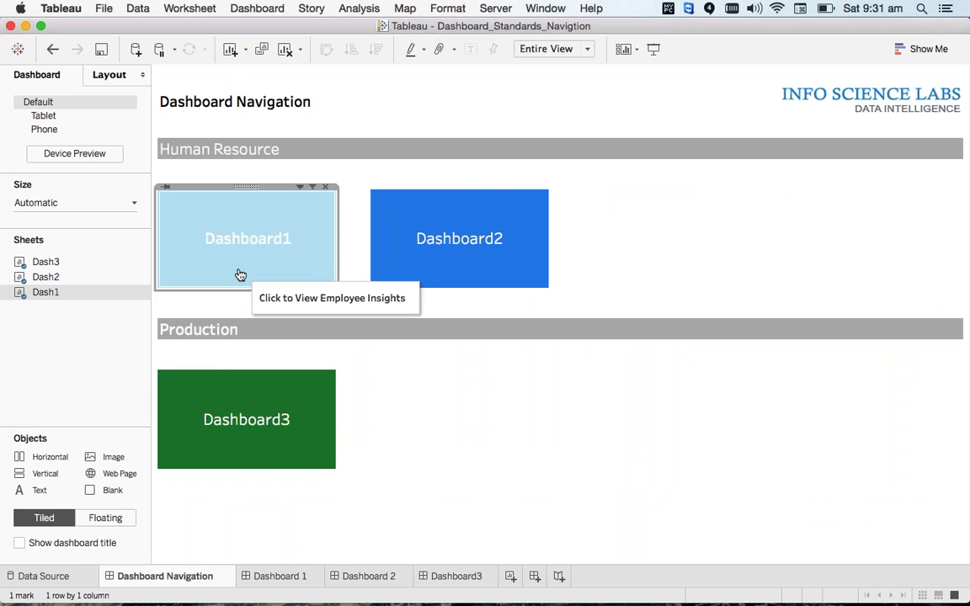
{"action": "mouse_move", "coordinate": [379, 264]}
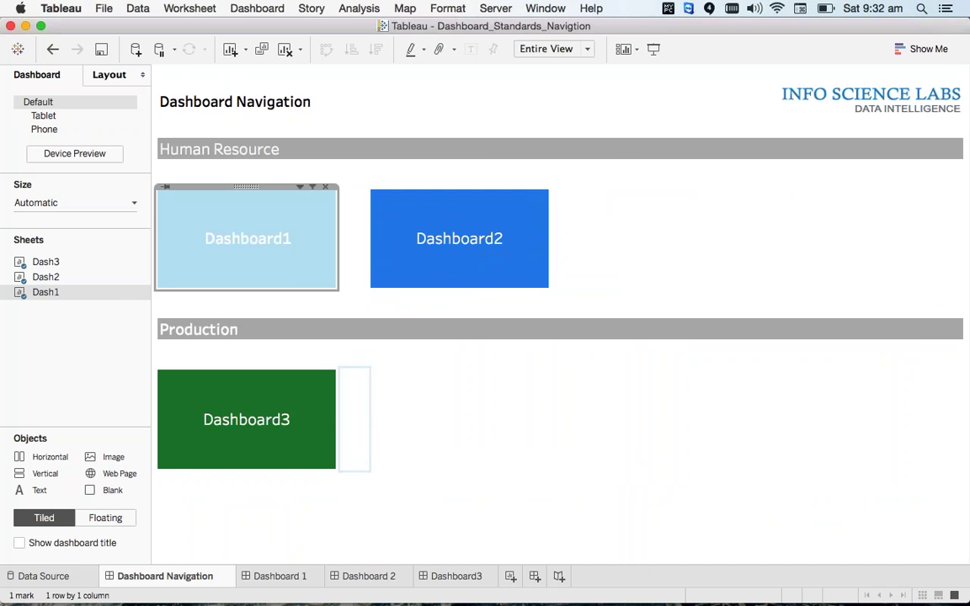
{"action": "left_click", "coordinate": [285, 242]}
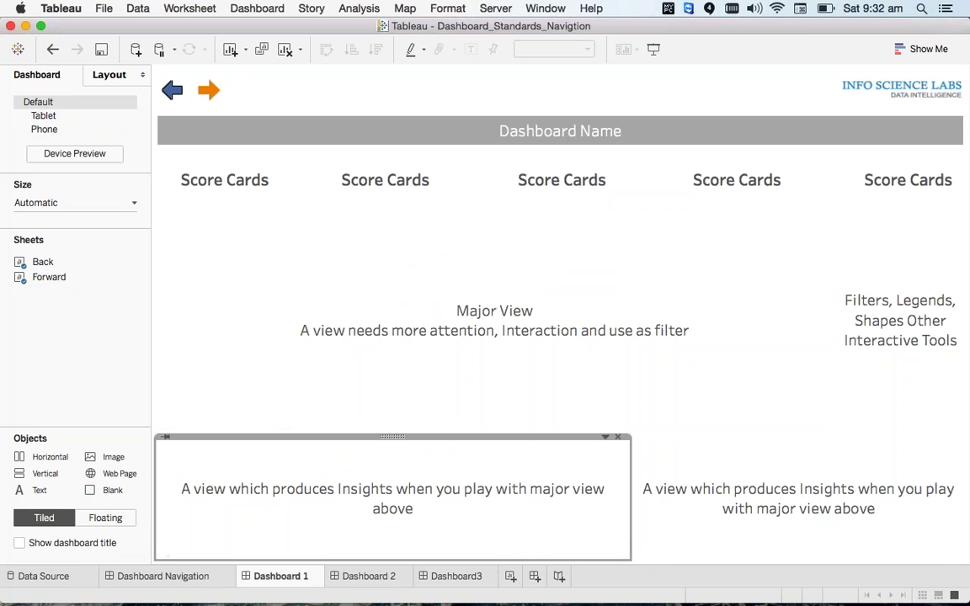
- Return to Dashboard Navigation, compare its Tablet and Phone layouts, and switch back to the Default layout
{"action": "left_click", "coordinate": [203, 576]}
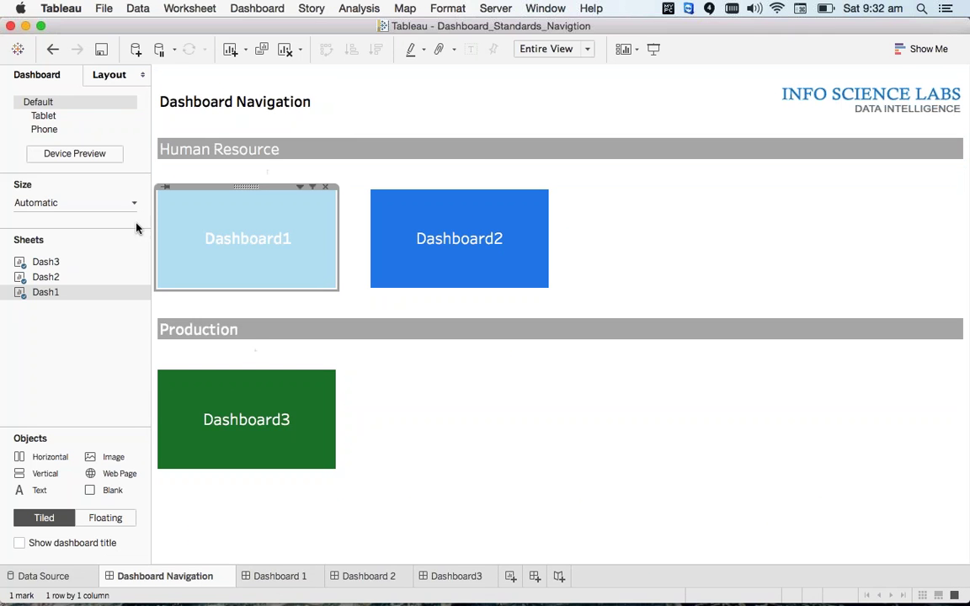
{"action": "left_click", "coordinate": [57, 118]}
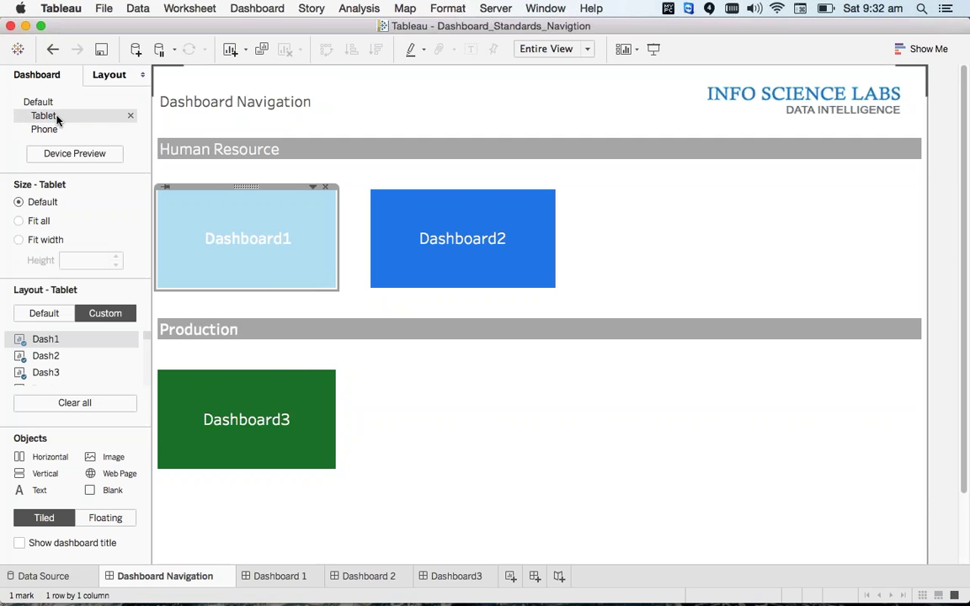
{"action": "left_click", "coordinate": [49, 129]}
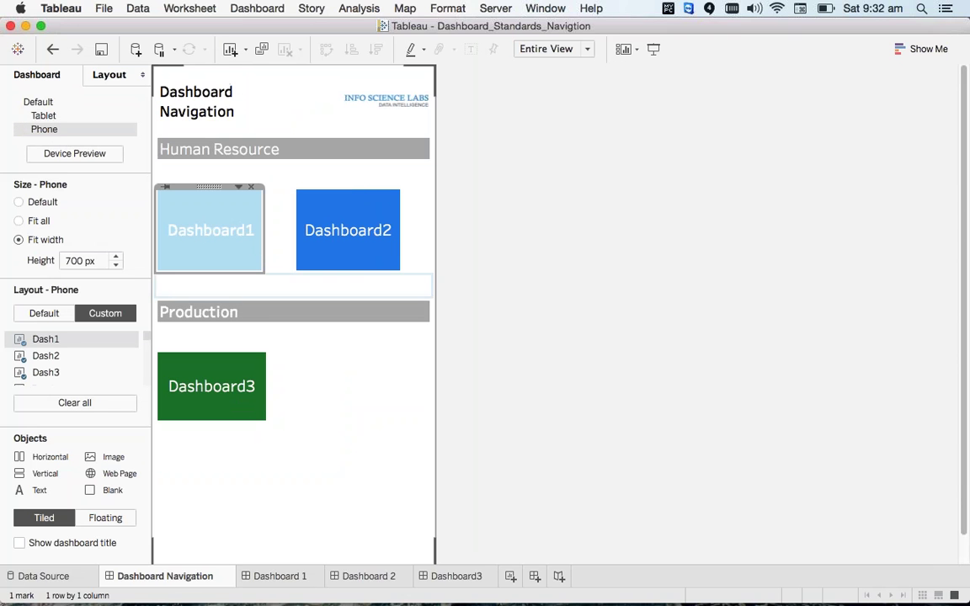
{"action": "left_click", "coordinate": [50, 118]}
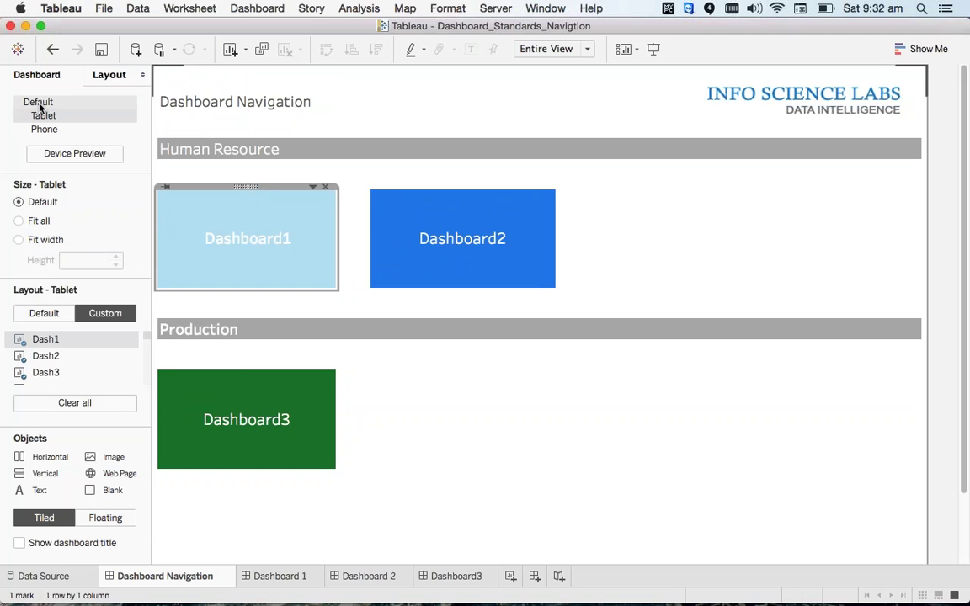
{"action": "left_click", "coordinate": [39, 103]}
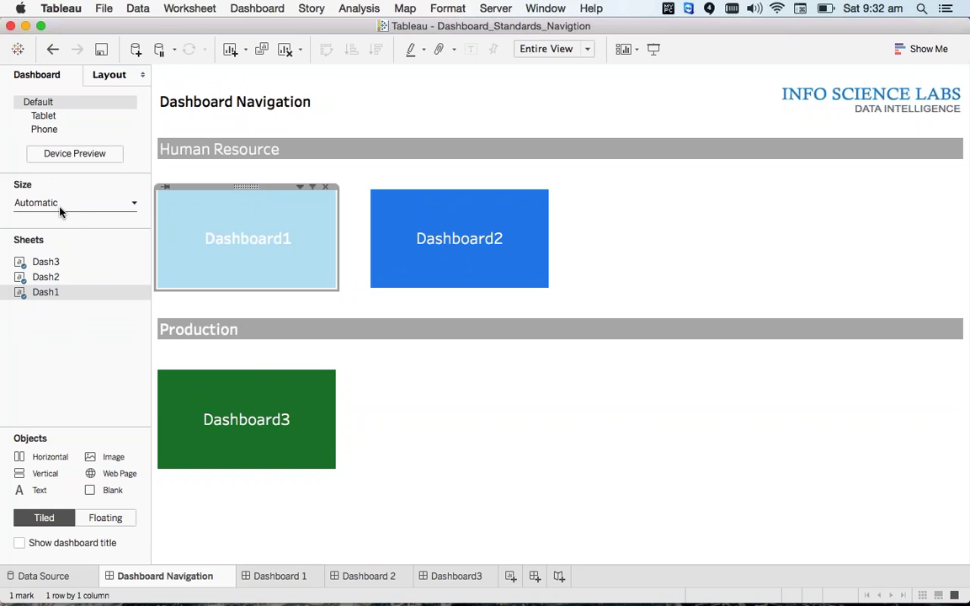
{"action": "left_click_drag", "start_coordinate": [90, 490], "coordinate": [877, 386]}
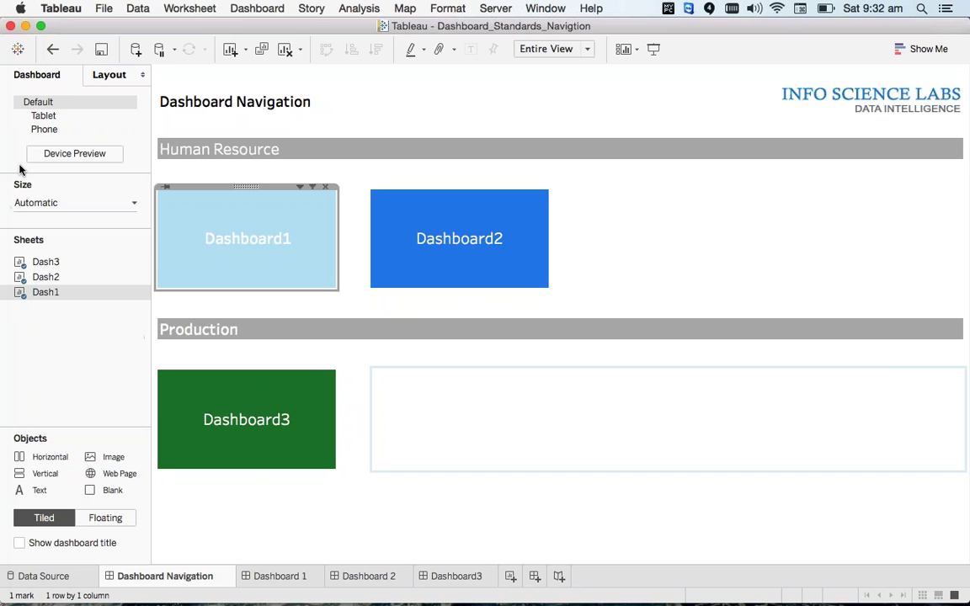
{"action": "mouse_move", "coordinate": [5, 173]}
{"action": "left_mouse_down"}
{"action": "mouse_move", "coordinate": [23, 219]}
{"action": "mouse_move", "coordinate": [43, 226]}
{"action": "mouse_move", "coordinate": [102, 224]}
{"action": "mouse_move", "coordinate": [141, 205]}
{"action": "mouse_move", "coordinate": [131, 181]}
{"action": "mouse_move", "coordinate": [6, 175]}
{"action": "left_mouse_up"}
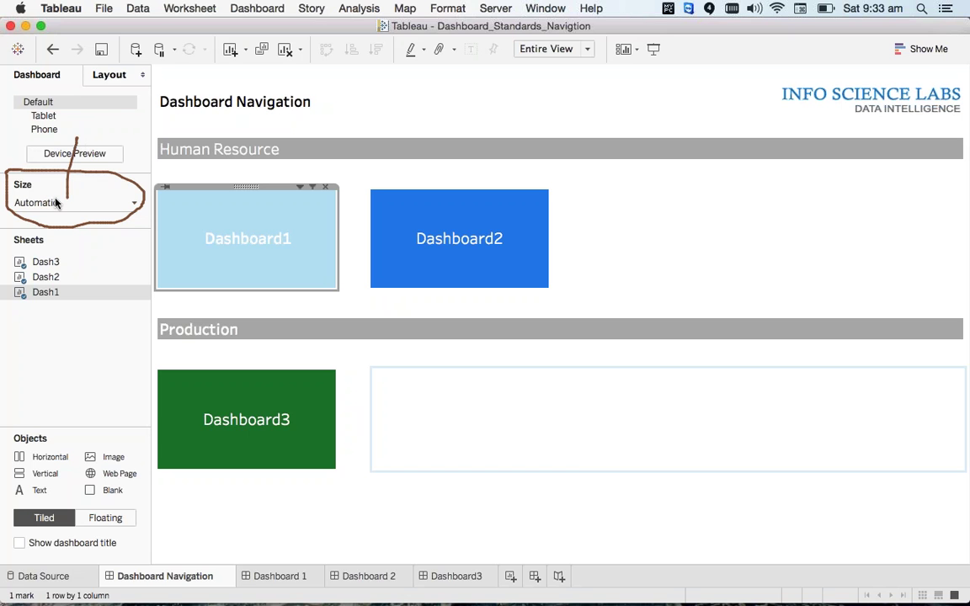
{"action": "left_click_drag", "start_coordinate": [67, 204], "coordinate": [91, 190]}
{"action": "key", "text": "super+z"}
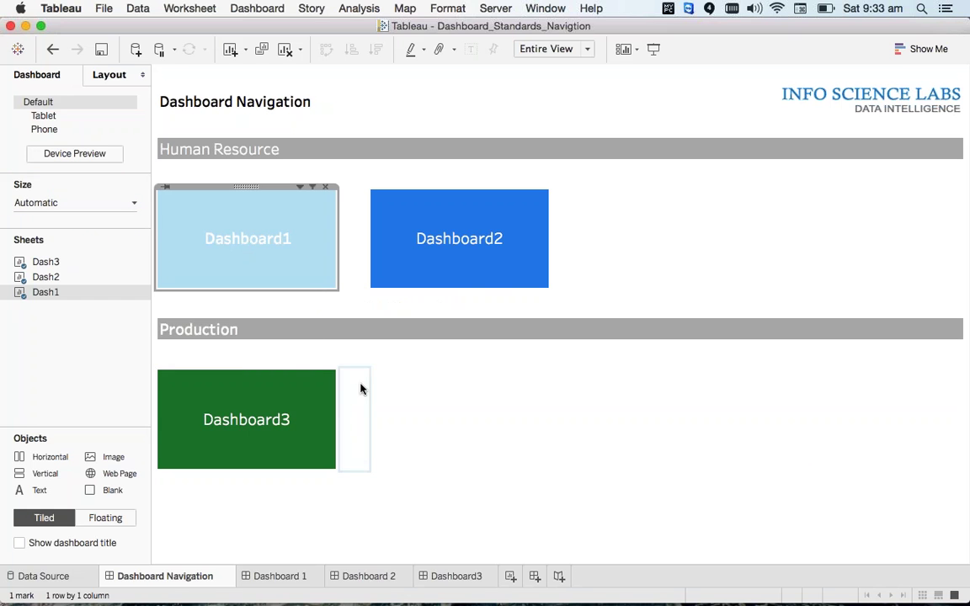
- Review the navigation page's Tablet and Phone layouts once more, ending on the Default layout
{"action": "left_click", "coordinate": [38, 119]}
{"action": "left_click", "coordinate": [42, 129]}
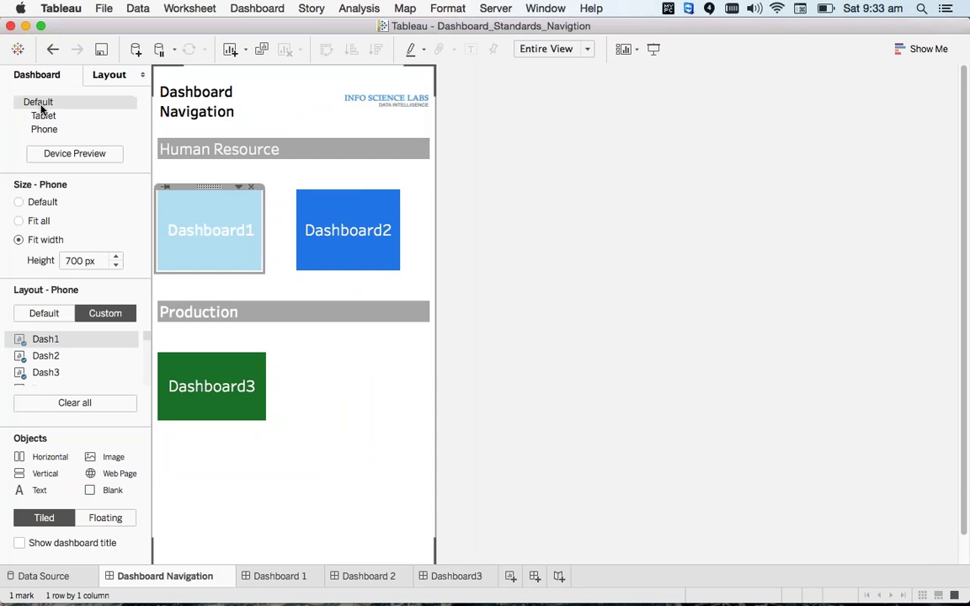
{"action": "left_click", "coordinate": [39, 103]}
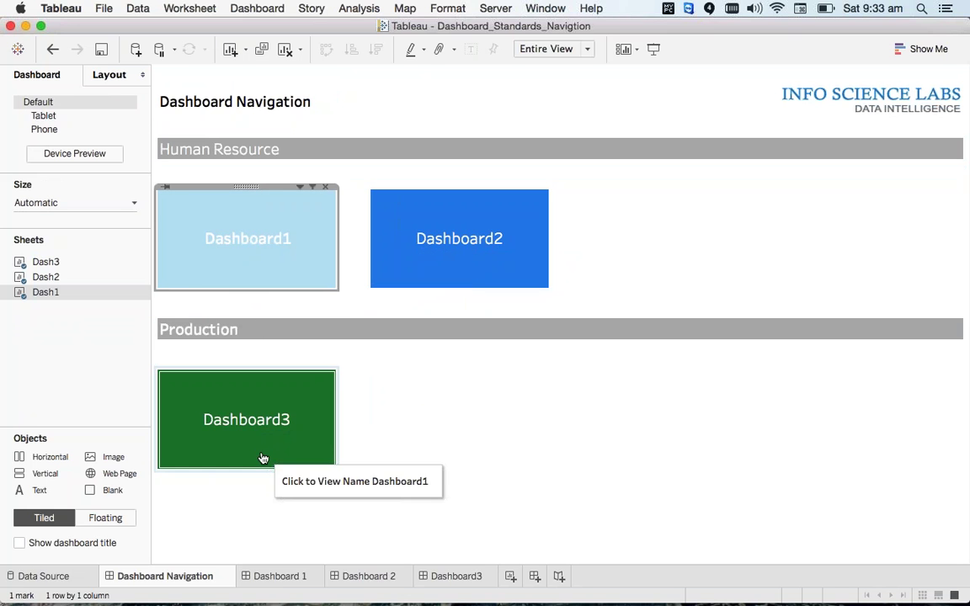
- Look through Dashboard 1, Dashboard 2 and Dashboard3, then return to Dashboard 1
{"action": "left_click", "coordinate": [280, 580]}
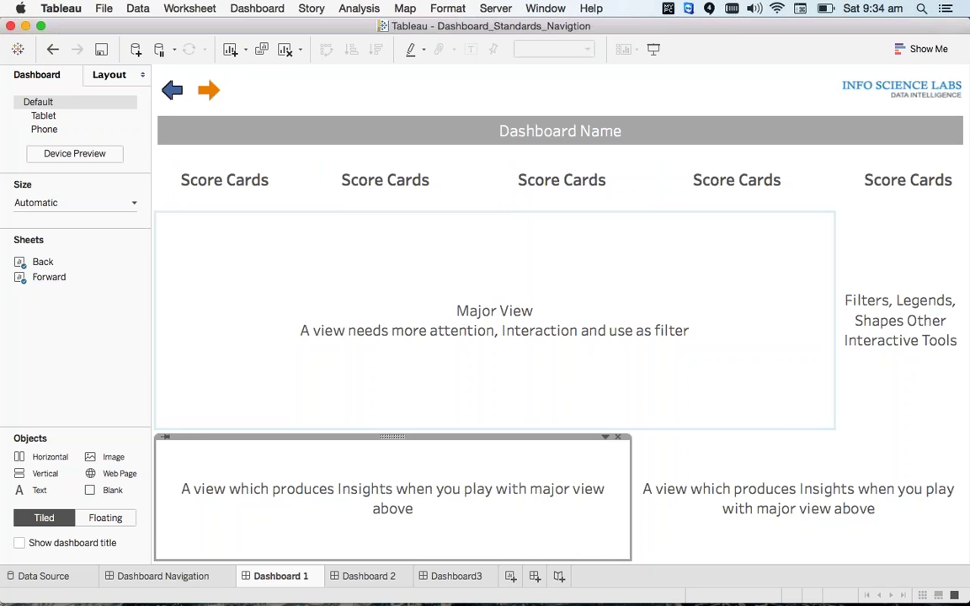
{"action": "left_click", "coordinate": [377, 576]}
{"action": "left_click", "coordinate": [454, 580]}
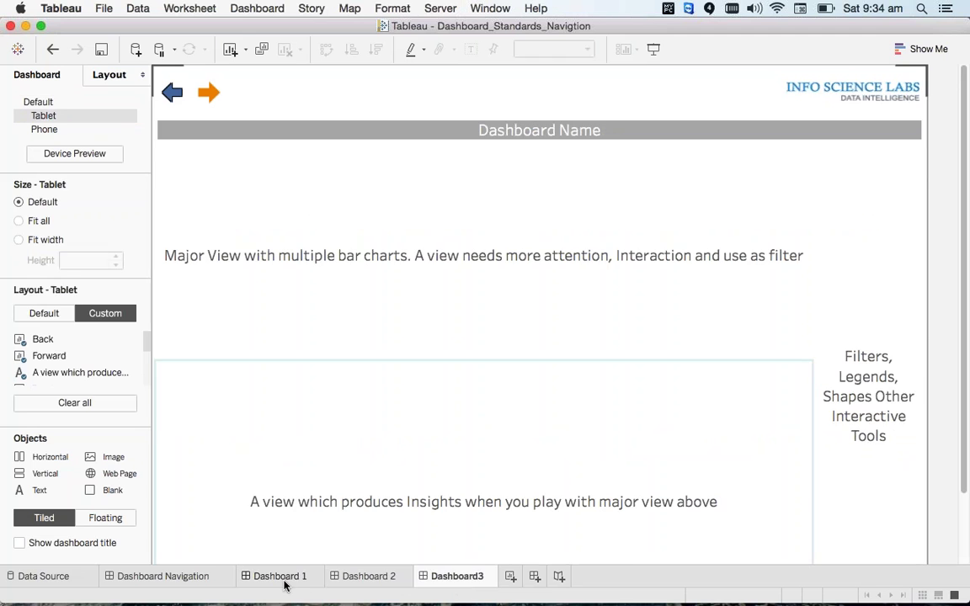
{"action": "left_click", "coordinate": [281, 578]}
- Examine the row of Score Cards placeholders on Dashboard 1 by selecting them one after another
{"action": "left_click", "coordinate": [231, 179]}
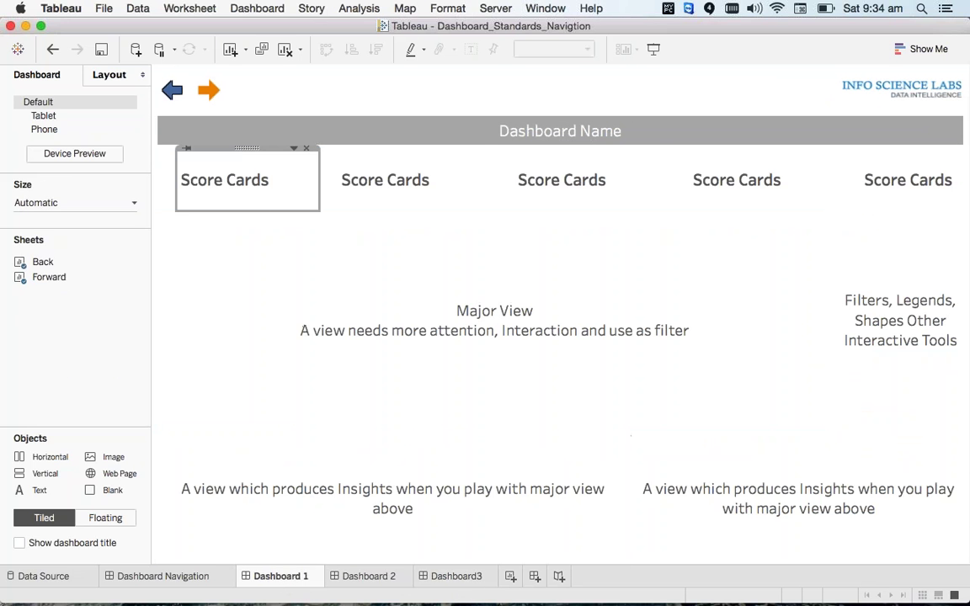
{"action": "left_click", "coordinate": [428, 184]}
{"action": "left_click", "coordinate": [568, 174]}
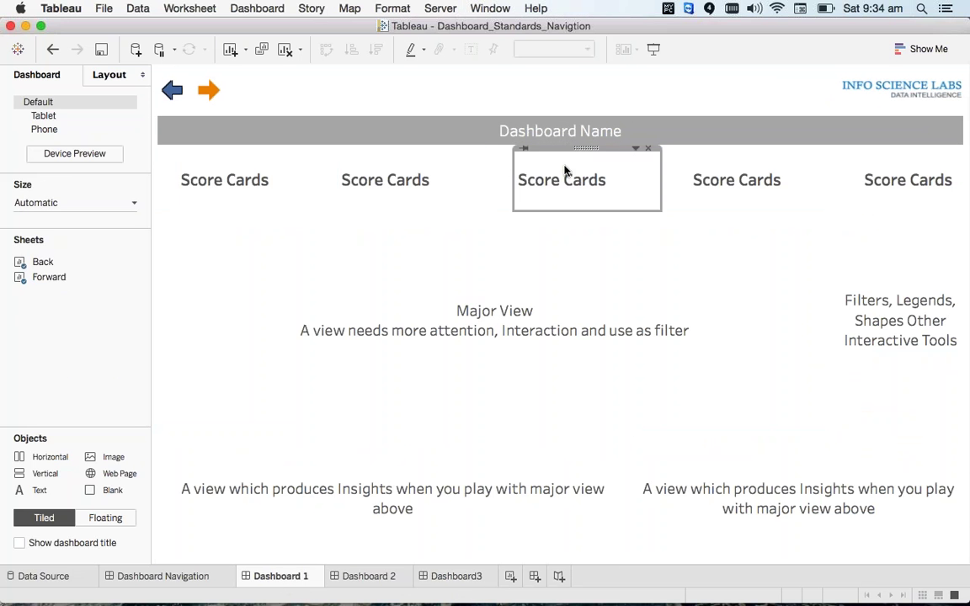
{"action": "left_click", "coordinate": [737, 183]}
{"action": "left_click", "coordinate": [881, 194]}
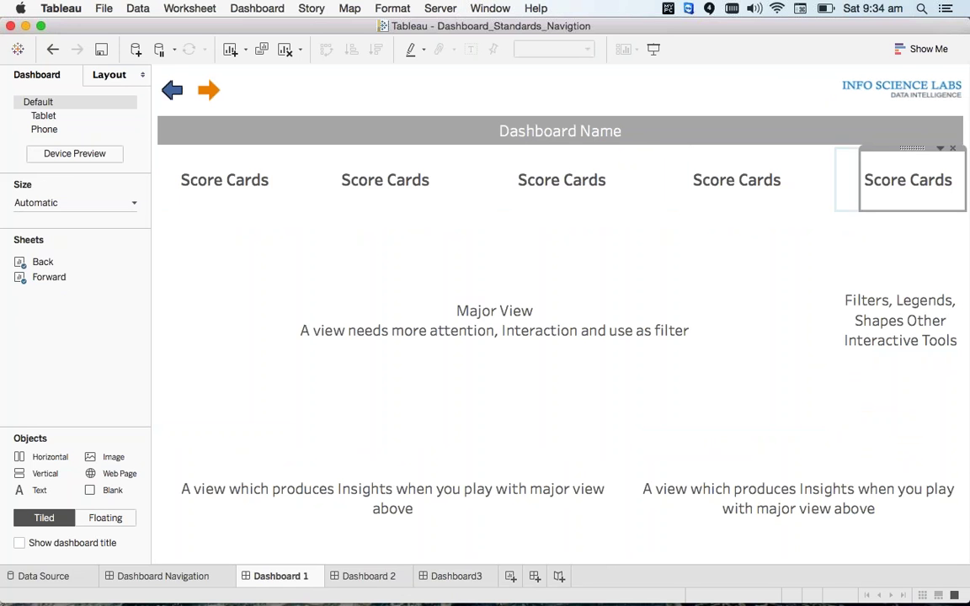
{"action": "left_click", "coordinate": [539, 195]}
- Examine Dashboard 1's Major View, the filters and legends area and the two insight views below, ending with Major View selected
{"action": "left_click", "coordinate": [337, 331]}
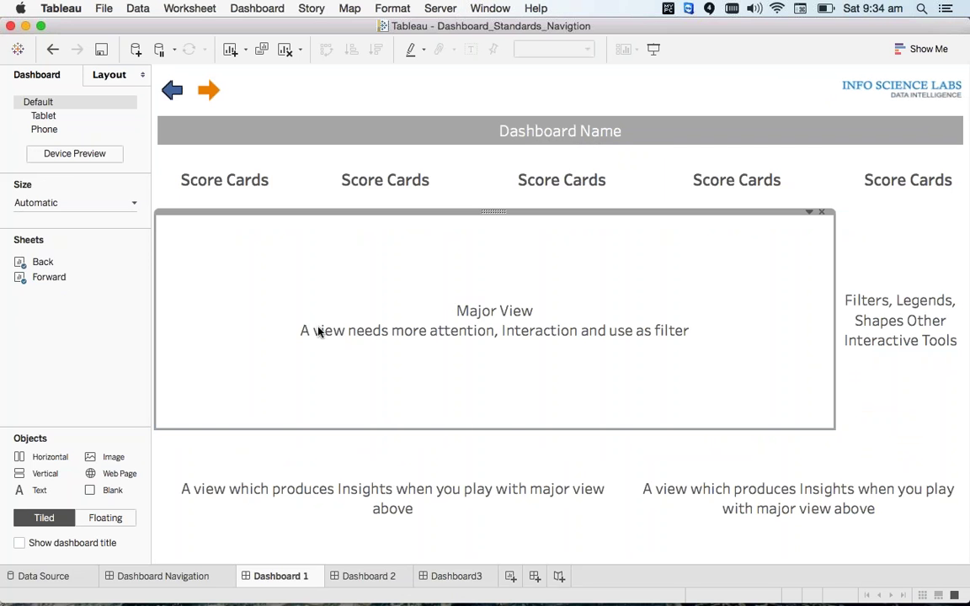
{"action": "left_click", "coordinate": [861, 257]}
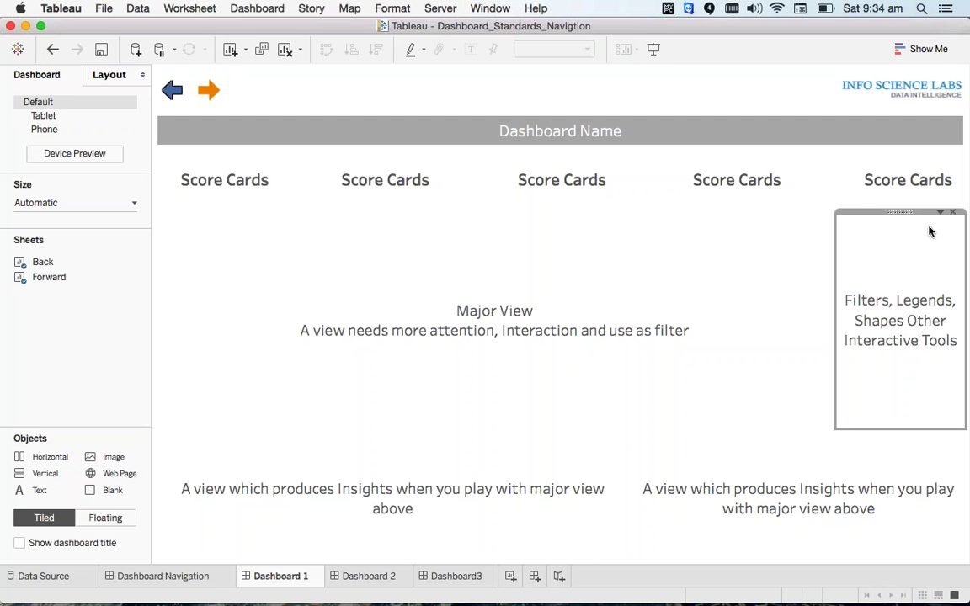
{"action": "left_click", "coordinate": [521, 531]}
{"action": "left_click", "coordinate": [798, 506]}
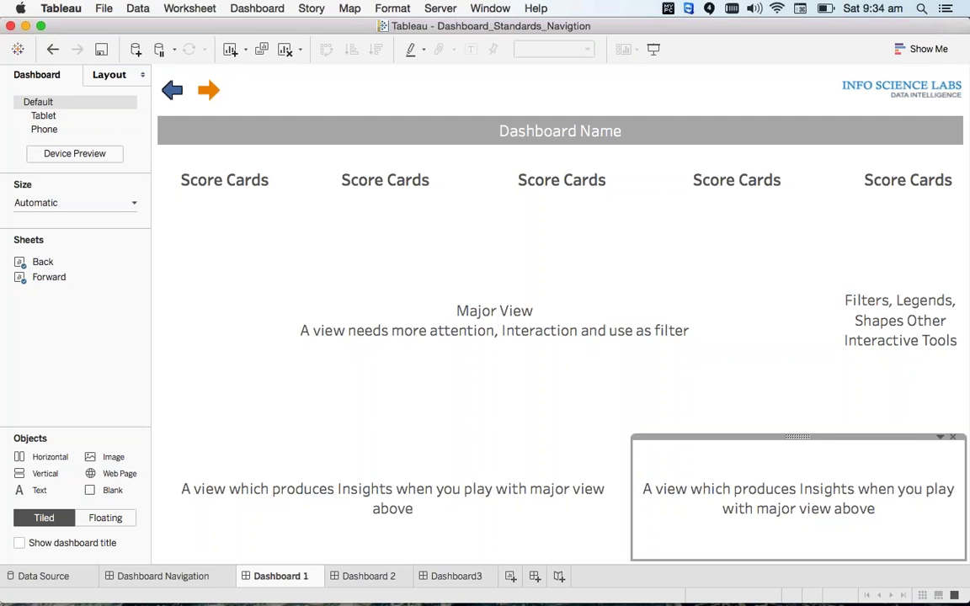
{"action": "left_click", "coordinate": [515, 486]}
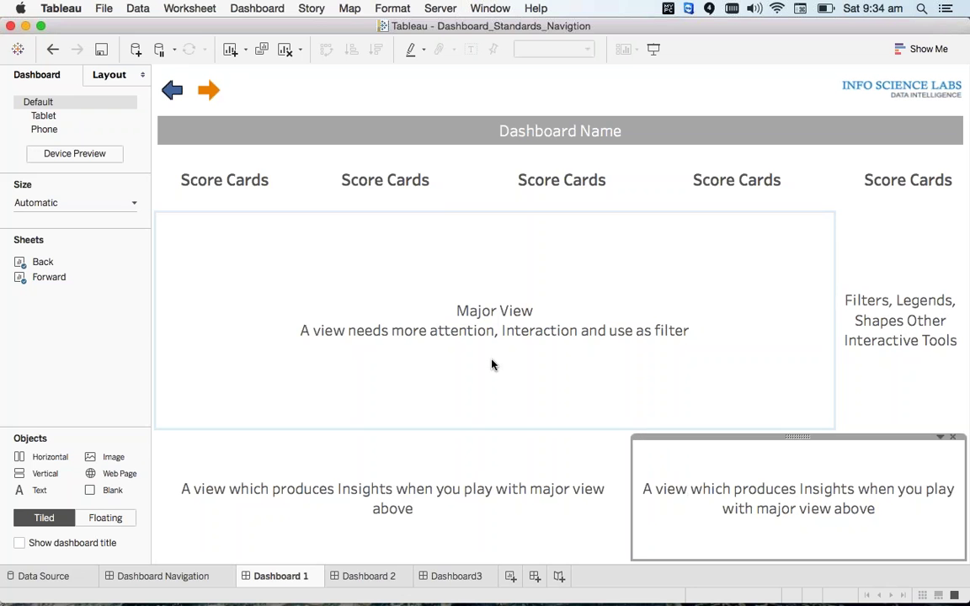
{"action": "left_click", "coordinate": [487, 290]}
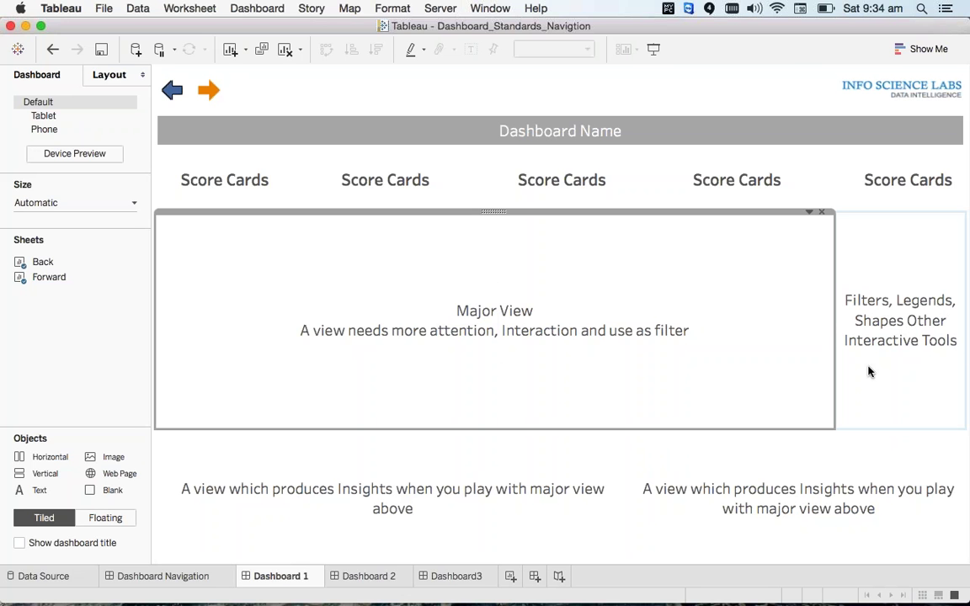
{"action": "mouse_move", "coordinate": [491, 211]}
{"action": "left_mouse_down"}
{"action": "mouse_move", "coordinate": [486, 294]}
{"action": "mouse_move", "coordinate": [500, 275]}
{"action": "left_mouse_up"}
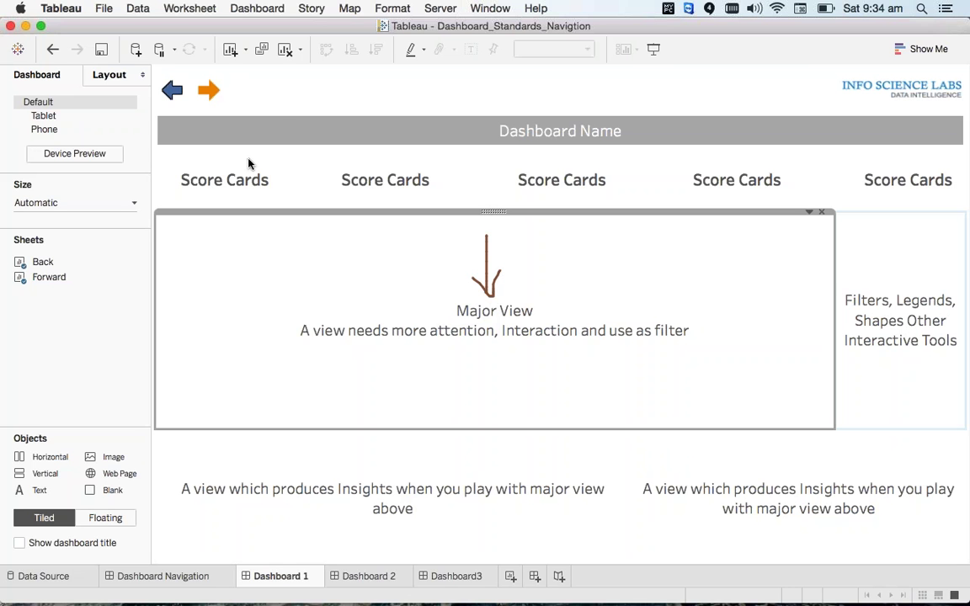
{"action": "left_click_drag", "start_coordinate": [249, 161], "coordinate": [278, 101]}
{"action": "left_click_drag", "start_coordinate": [369, 159], "coordinate": [413, 114]}
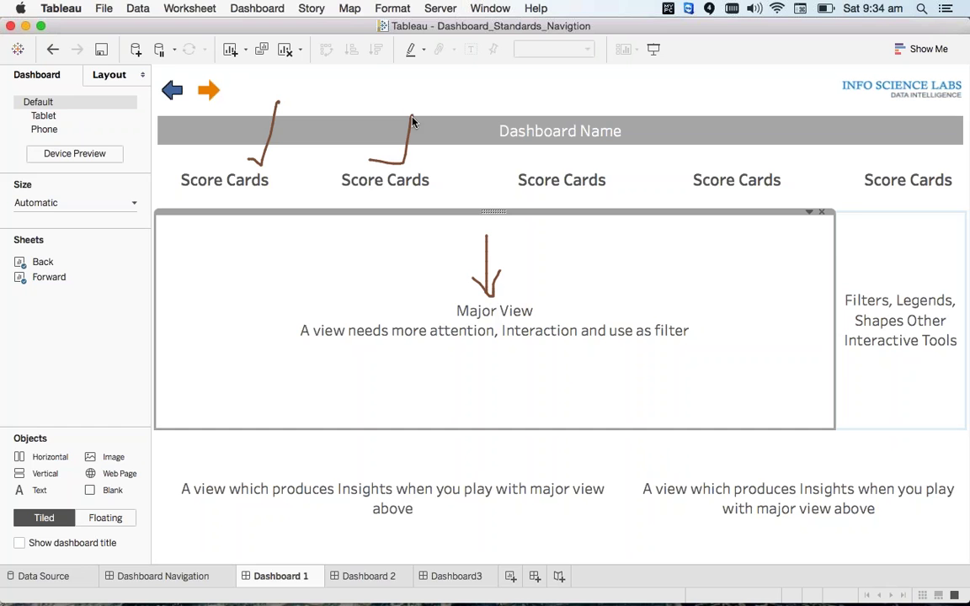
{"action": "left_click_drag", "start_coordinate": [836, 213], "coordinate": [849, 331]}
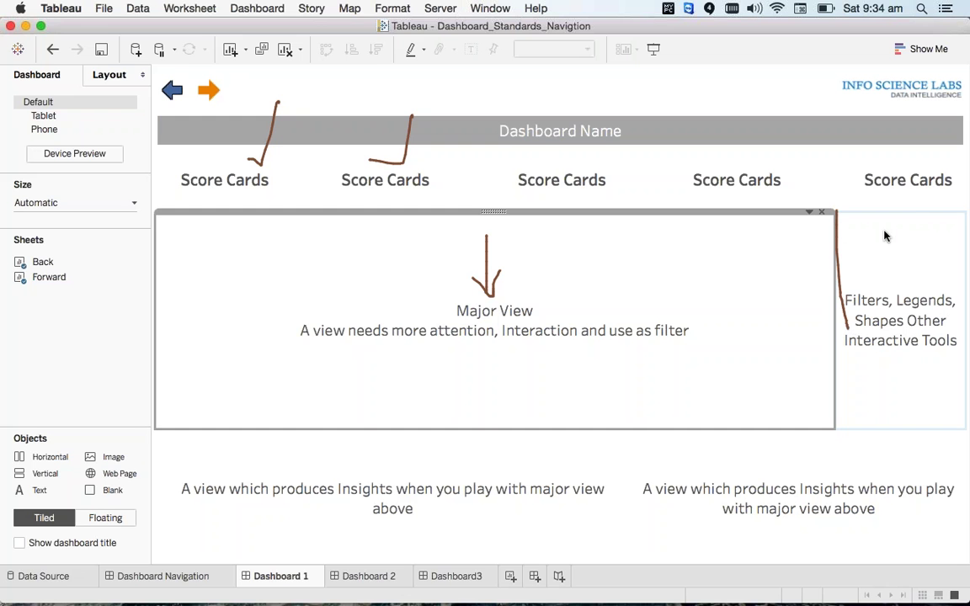
{"action": "left_click_drag", "start_coordinate": [909, 204], "coordinate": [873, 240]}
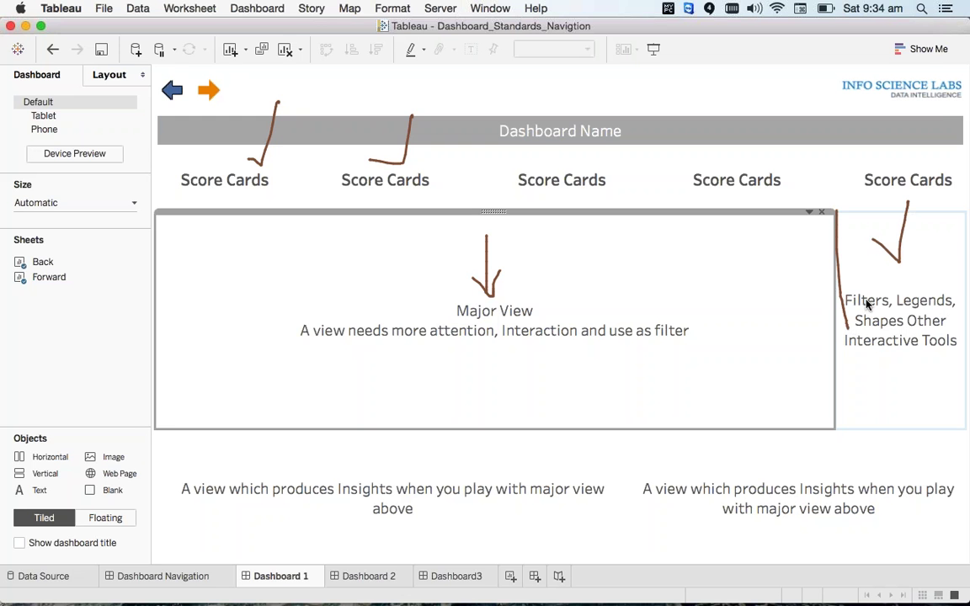
{"action": "mouse_move", "coordinate": [863, 284]}
{"action": "left_mouse_down"}
{"action": "mouse_move", "coordinate": [745, 297]}
{"action": "mouse_move", "coordinate": [788, 290]}
{"action": "left_mouse_up"}
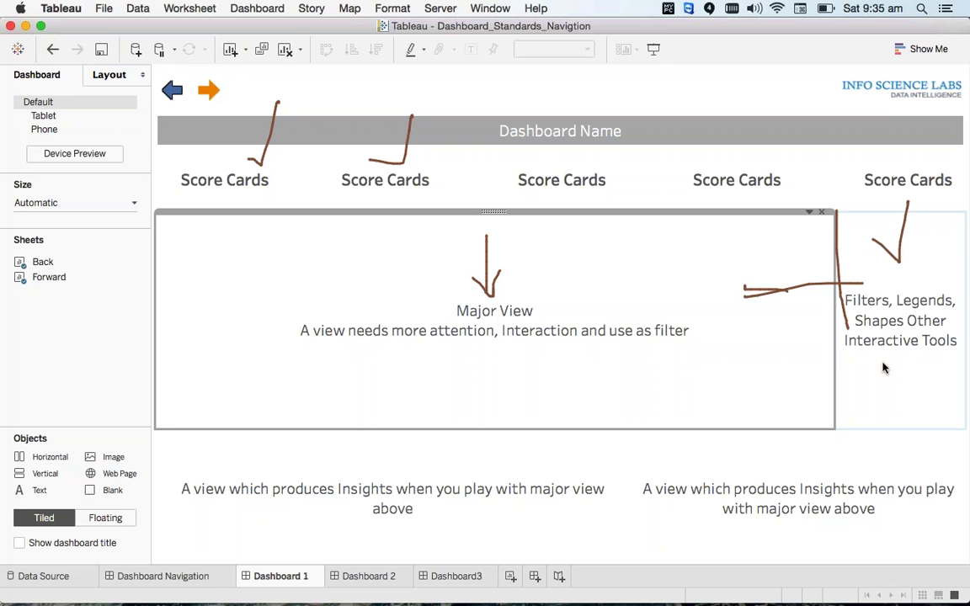
{"action": "mouse_move", "coordinate": [881, 364]}
{"action": "left_mouse_down"}
{"action": "mouse_move", "coordinate": [891, 563]}
{"action": "mouse_move", "coordinate": [863, 534]}
{"action": "left_mouse_up"}
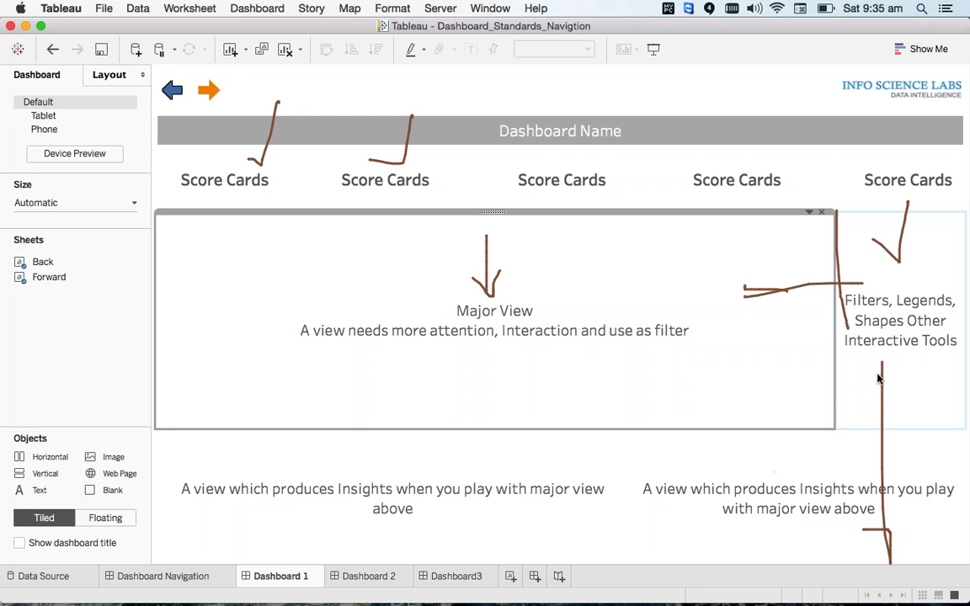
{"action": "mouse_move", "coordinate": [880, 373]}
{"action": "left_mouse_down"}
{"action": "mouse_move", "coordinate": [496, 545]}
{"action": "mouse_move", "coordinate": [572, 548]}
{"action": "left_mouse_up"}
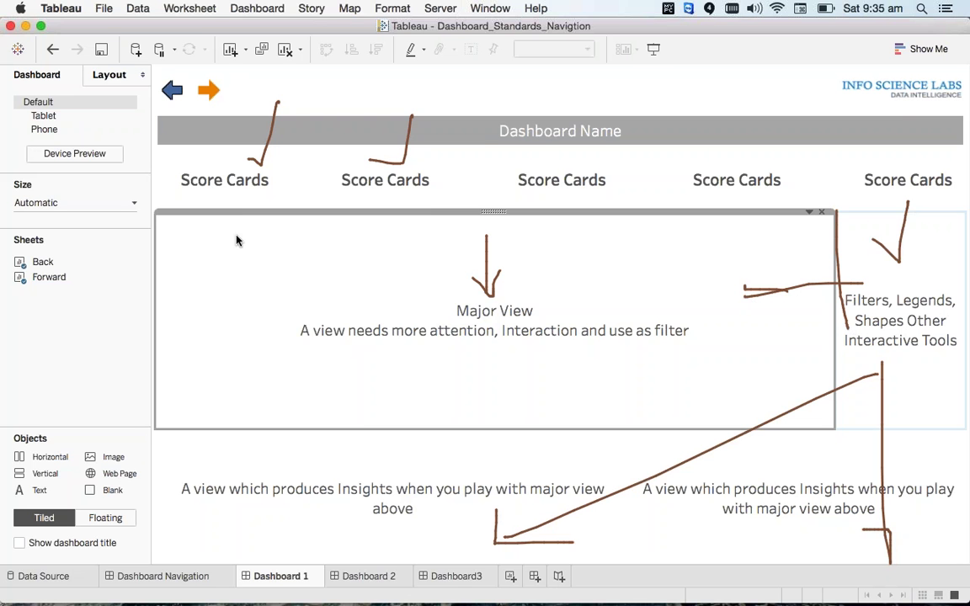
{"action": "left_click_drag", "start_coordinate": [224, 225], "coordinate": [219, 273]}
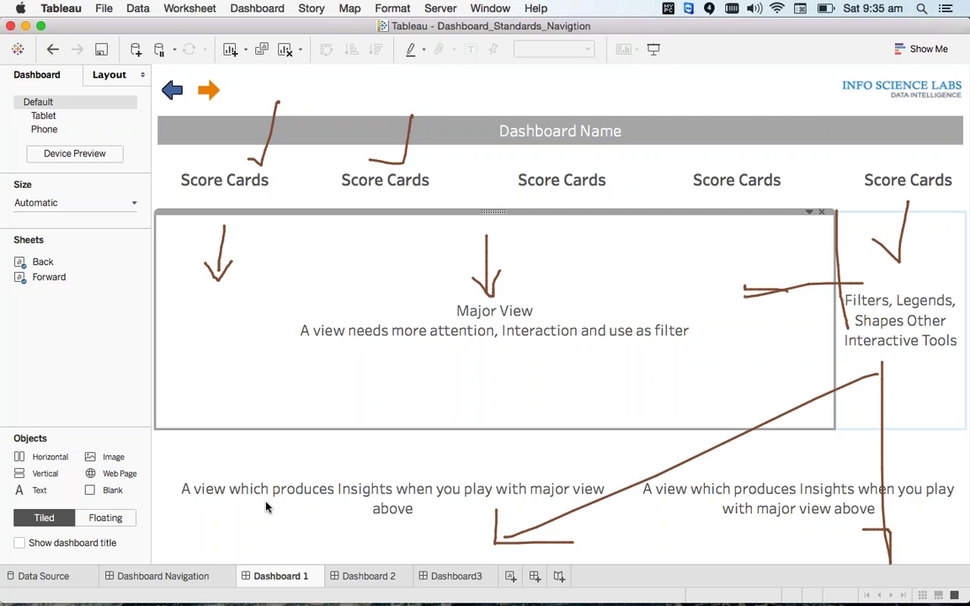
{"action": "mouse_move", "coordinate": [247, 448]}
{"action": "left_mouse_down"}
{"action": "mouse_move", "coordinate": [239, 486]}
{"action": "mouse_move", "coordinate": [251, 477]}
{"action": "left_mouse_up"}
{"action": "left_click_drag", "start_coordinate": [741, 457], "coordinate": [741, 482]}
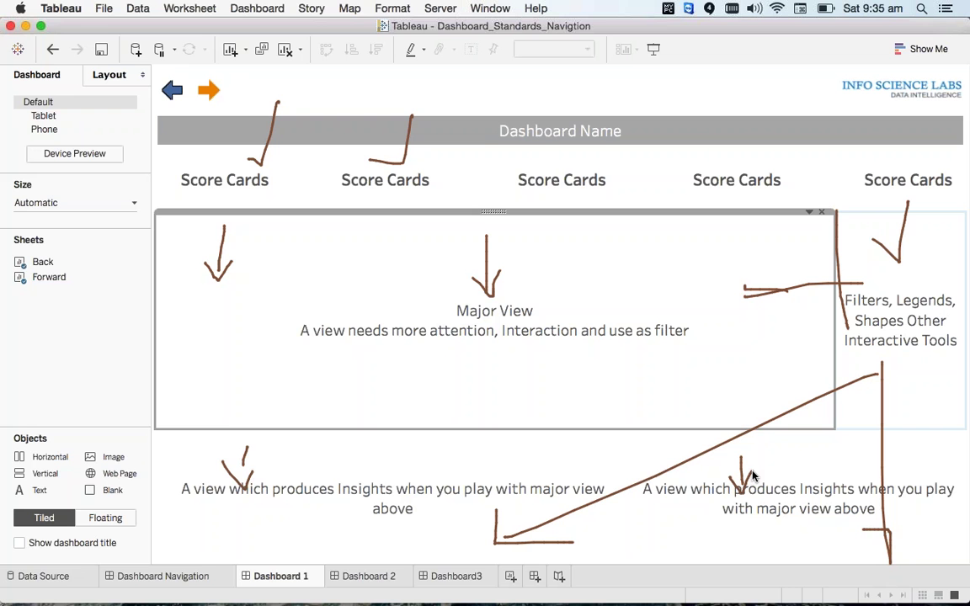
{"action": "left_click_drag", "start_coordinate": [751, 470], "coordinate": [742, 486]}
{"action": "left_click_drag", "start_coordinate": [46, 192], "coordinate": [76, 125]}
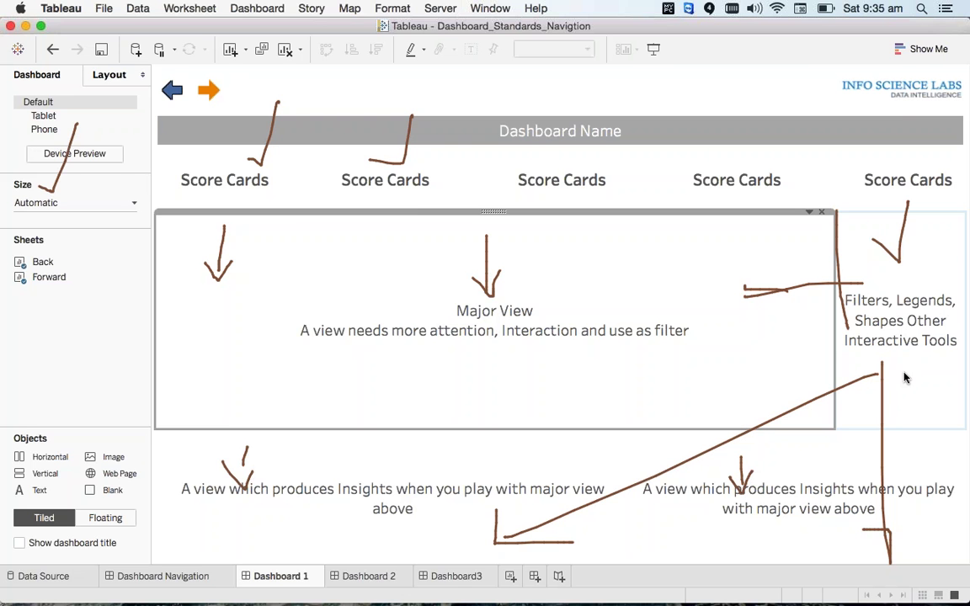
{"action": "key", "text": "Escape"}
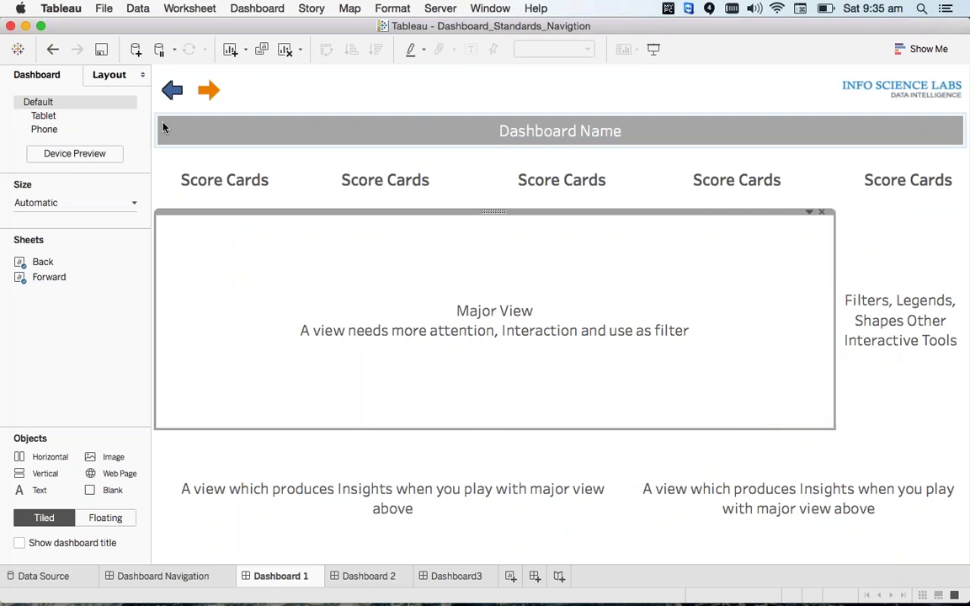
- View Dashboard 1's Tablet layout down to its lower insight views, then show its Phone layout
{"action": "left_click", "coordinate": [53, 119]}
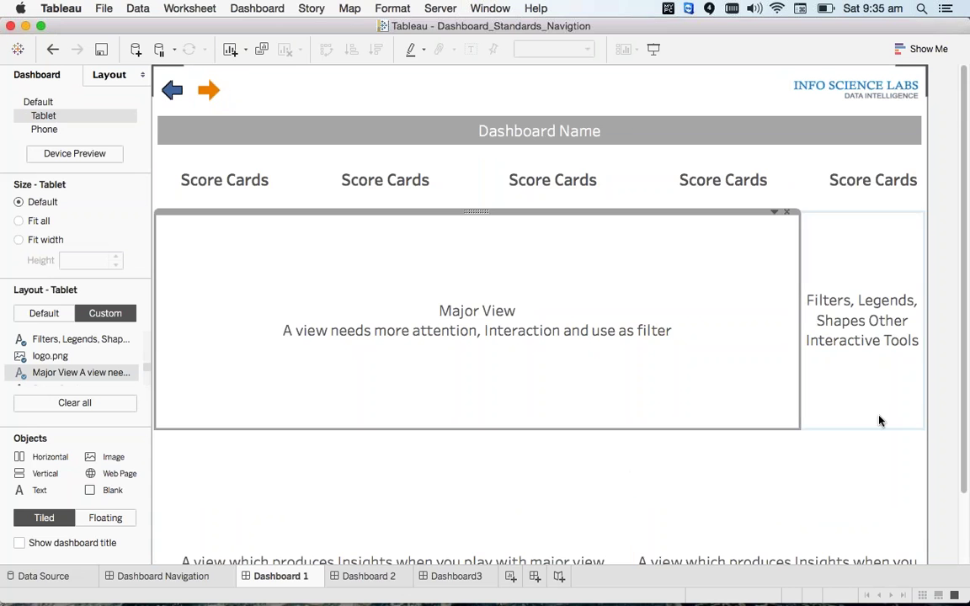
{"action": "scroll", "coordinate": [939, 423], "scroll_direction": "down", "scroll_amount": 3}
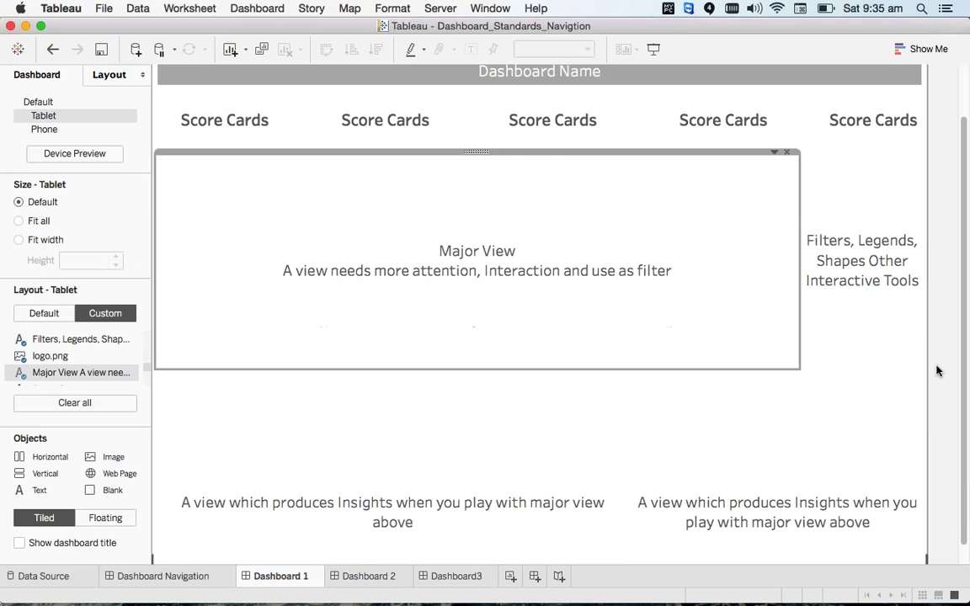
{"action": "scroll", "coordinate": [939, 371], "scroll_direction": "up", "scroll_amount": 3}
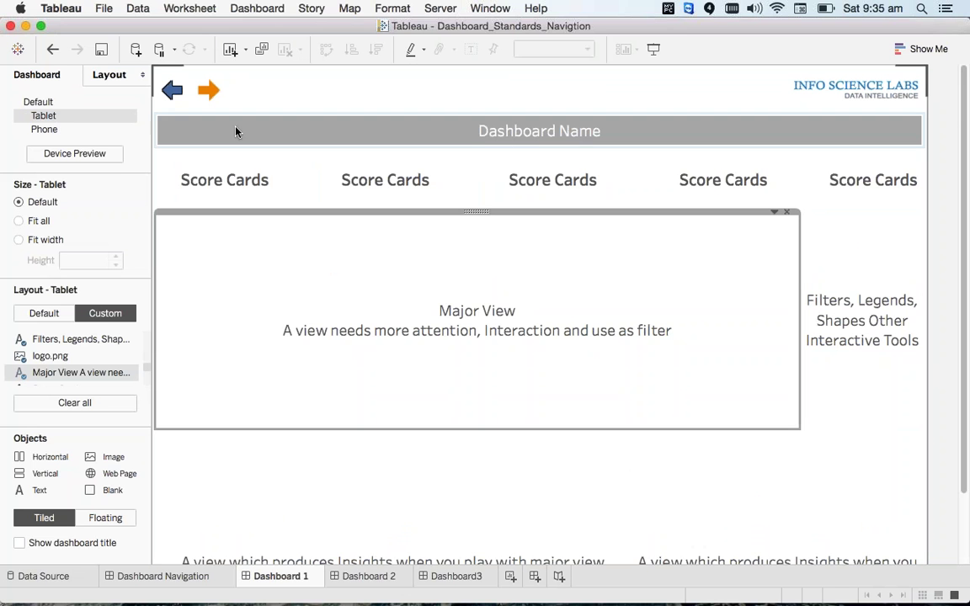
{"action": "left_click", "coordinate": [47, 131]}
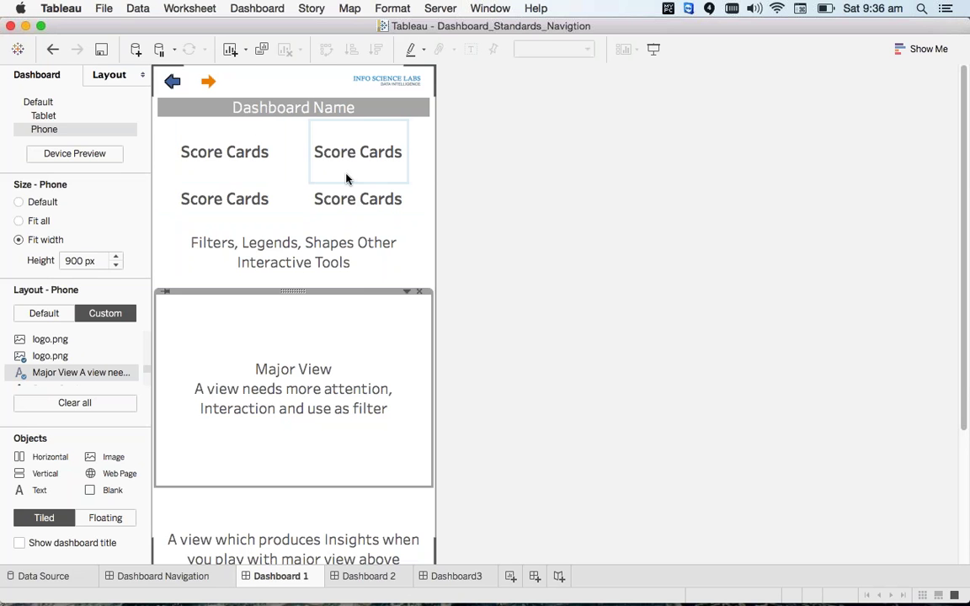
- Compare Dashboard 1's Tablet, Phone and Default layouts by switching between them, ending on the Tablet layout
{"action": "left_click", "coordinate": [48, 119]}
{"action": "left_click", "coordinate": [47, 131]}
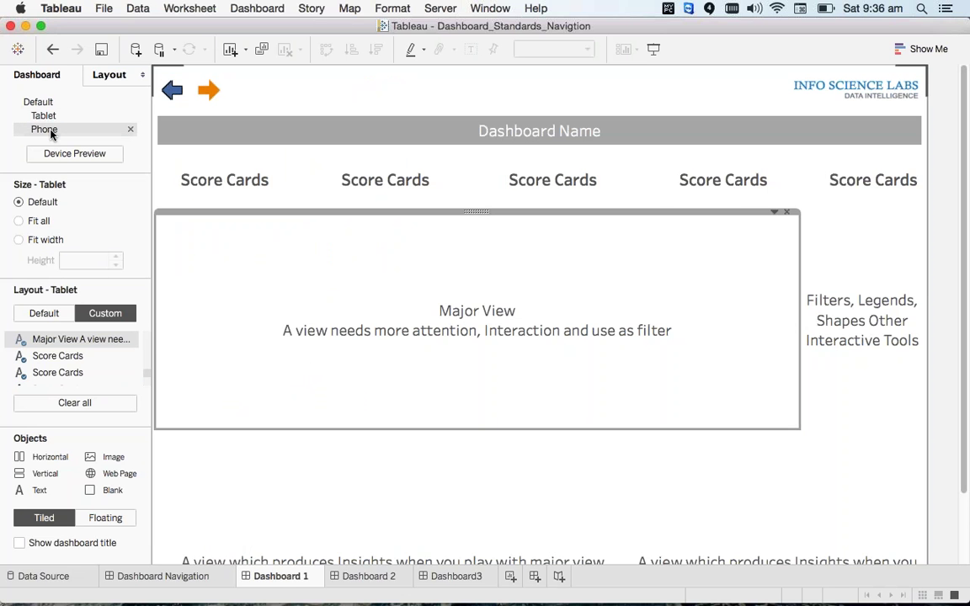
{"action": "left_click", "coordinate": [47, 118]}
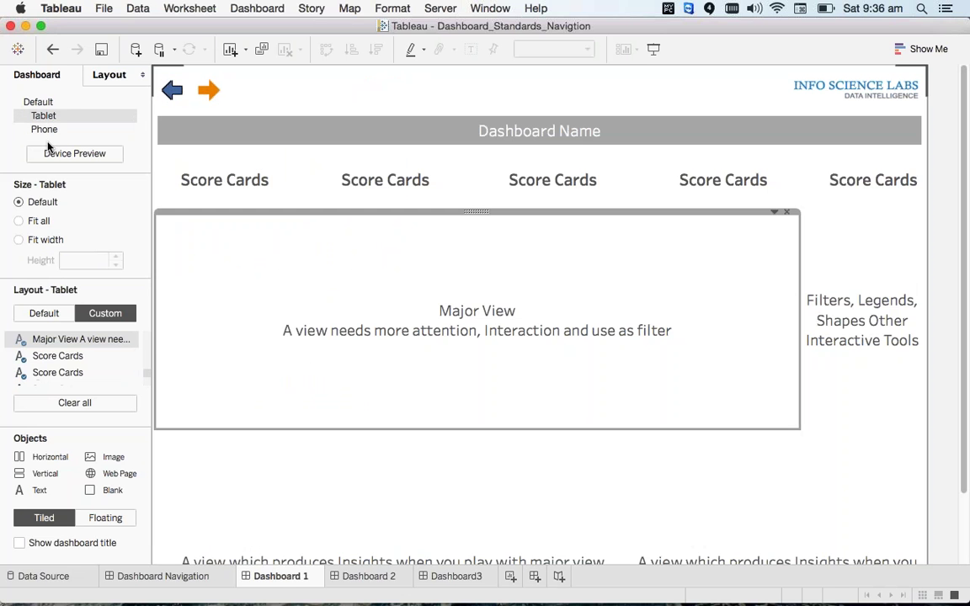
{"action": "left_click", "coordinate": [44, 129]}
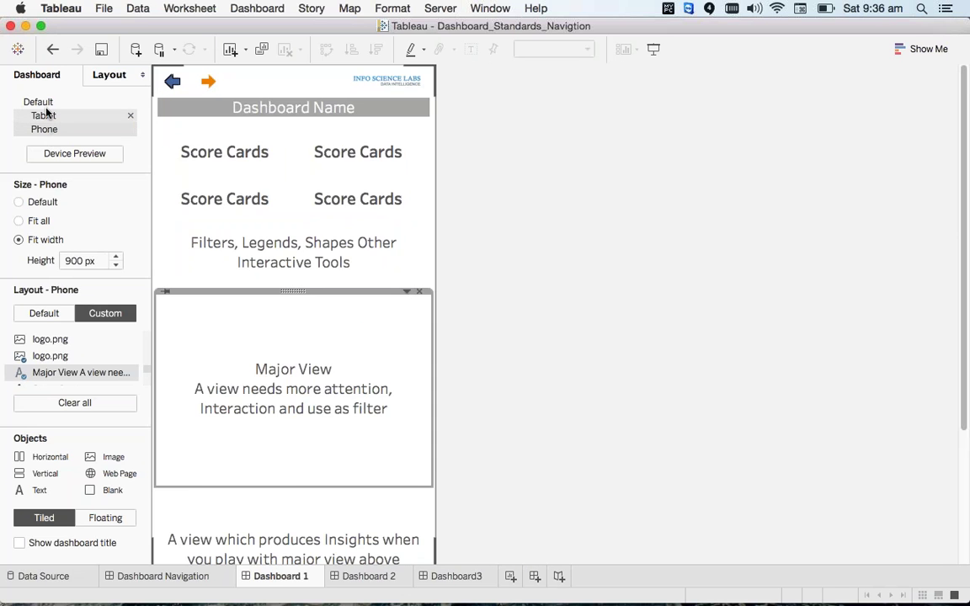
{"action": "left_click", "coordinate": [45, 104]}
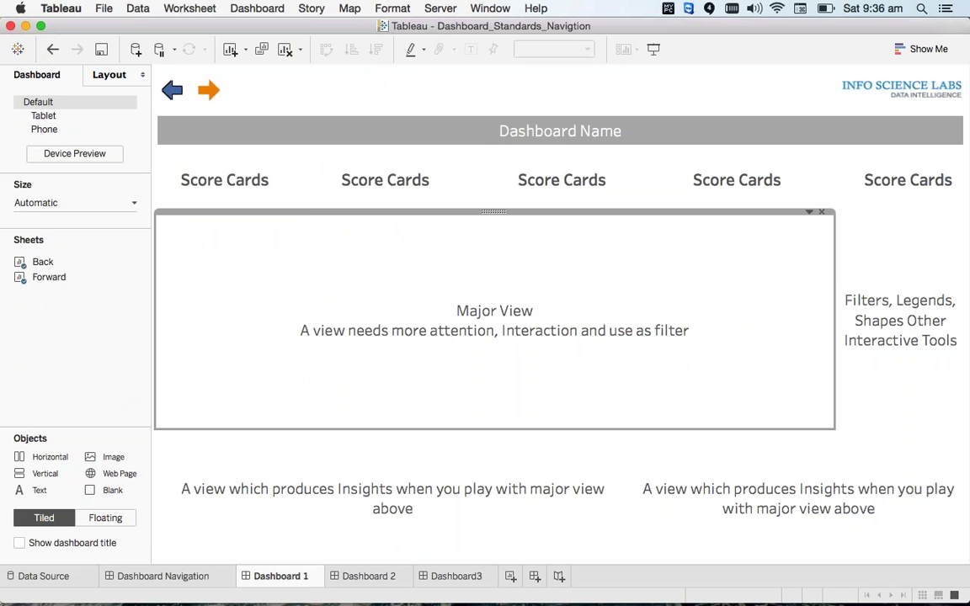
{"action": "left_click", "coordinate": [35, 119]}
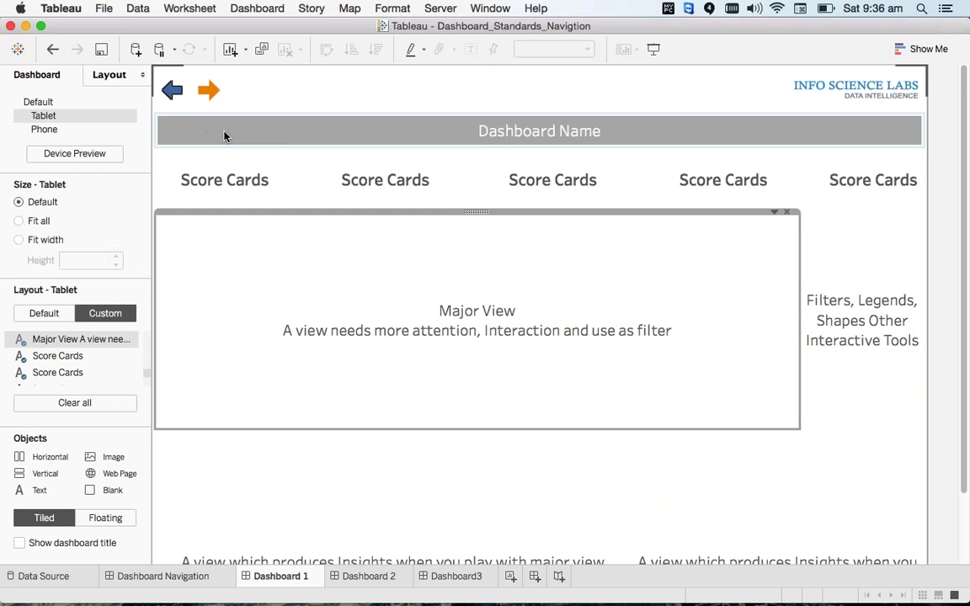
- Show Dashboard 1's Phone layout and look through it down to the lower insight views
{"action": "left_click", "coordinate": [56, 130]}
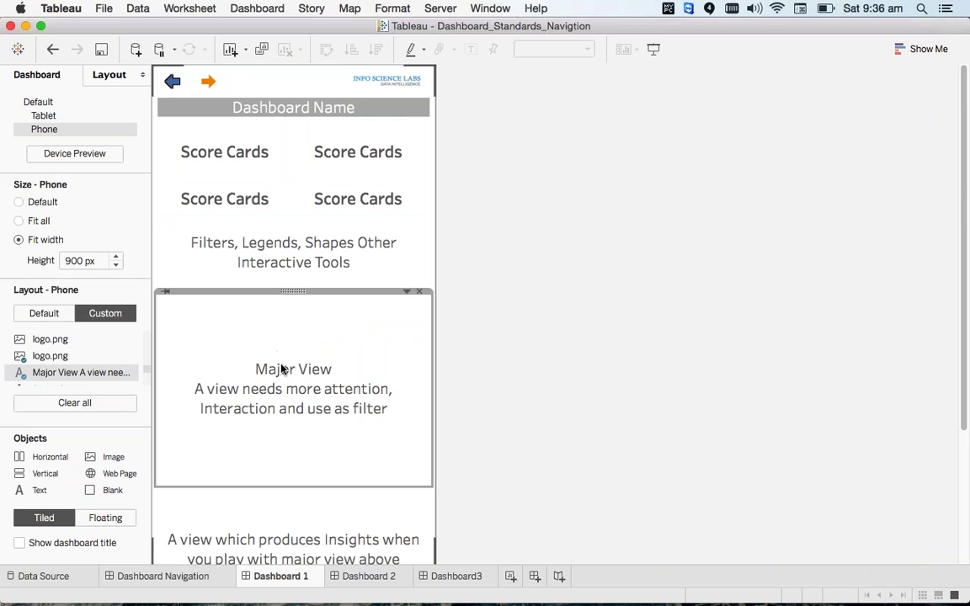
{"action": "scroll", "coordinate": [558, 407], "scroll_direction": "down", "scroll_amount": 5}
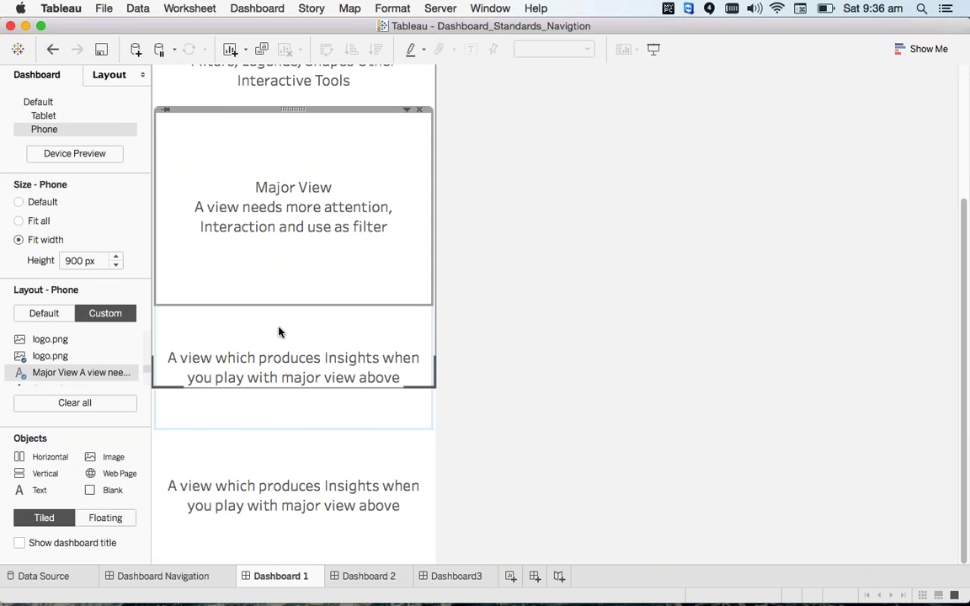
{"action": "scroll", "coordinate": [563, 238], "scroll_direction": "up", "scroll_amount": 5}
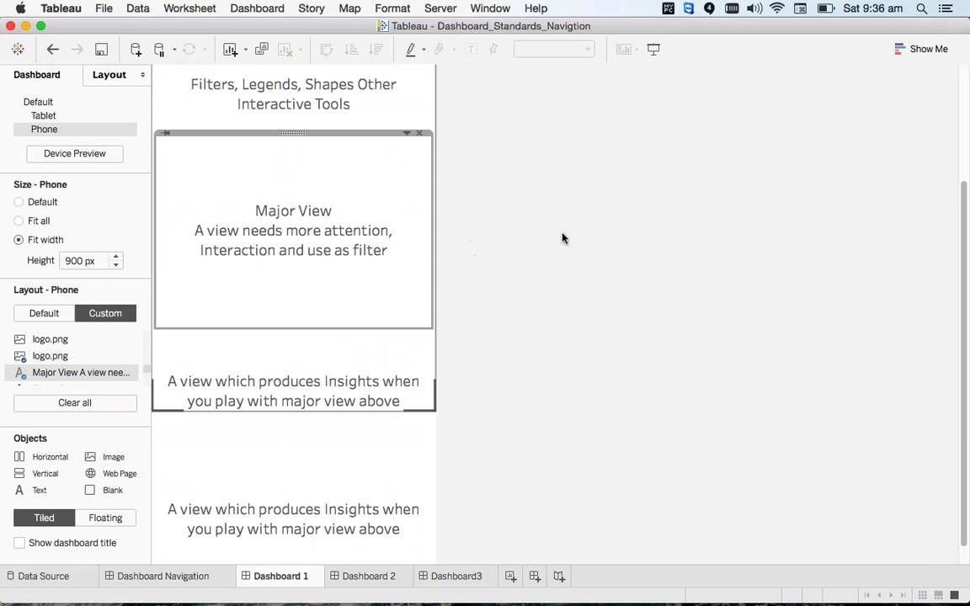
- Examine Dashboard 2's Major View, the two insight views below it and the filters and legends area by selecting each
{"action": "left_click", "coordinate": [364, 576]}
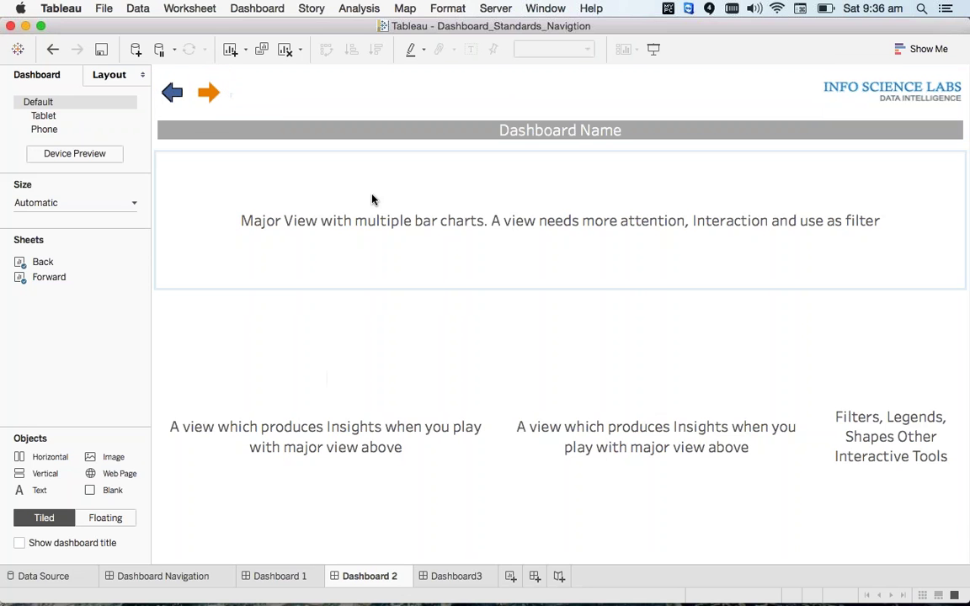
{"action": "left_click", "coordinate": [404, 204]}
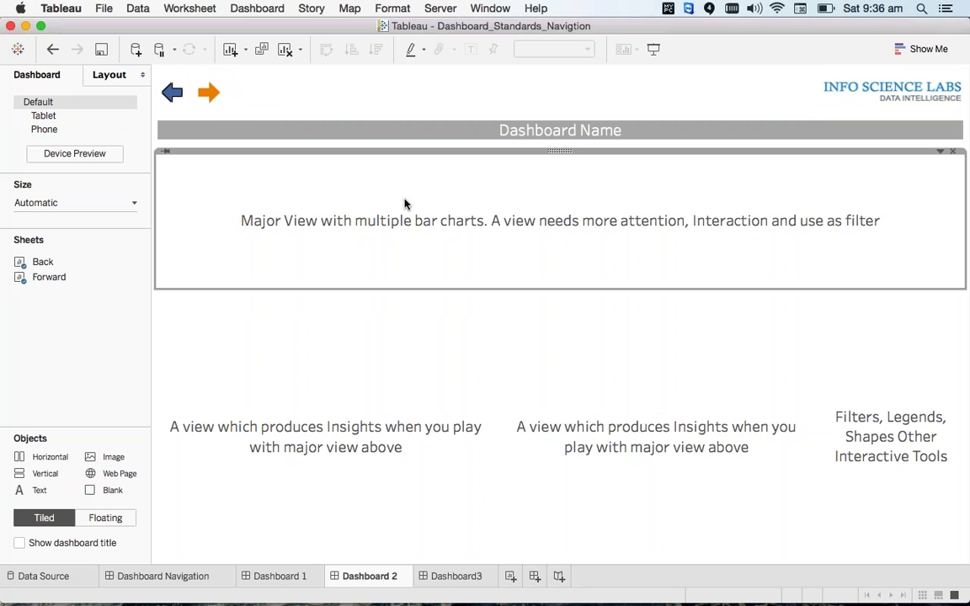
{"action": "left_click", "coordinate": [412, 406]}
{"action": "left_click", "coordinate": [624, 361]}
{"action": "left_click", "coordinate": [439, 388]}
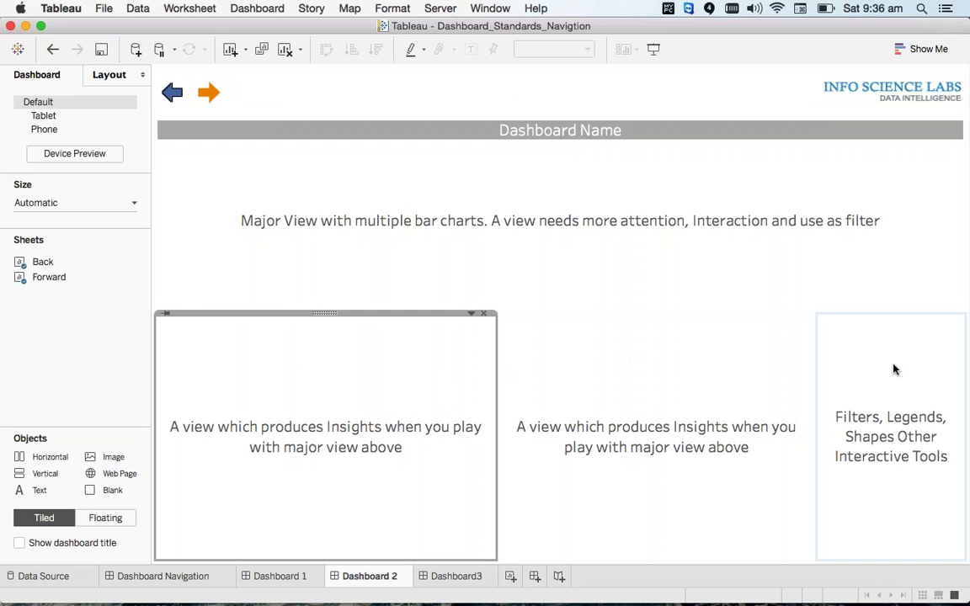
{"action": "left_click", "coordinate": [901, 371]}
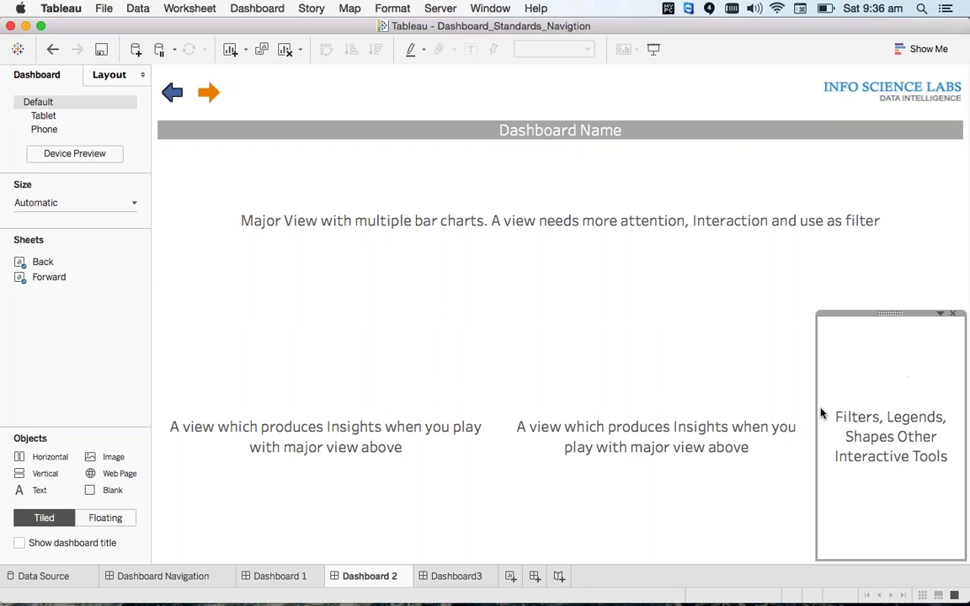
- Examine Dashboard3's Major View, filters and legends area and insight view, ending with the insight view selected
{"action": "left_click", "coordinate": [459, 577]}
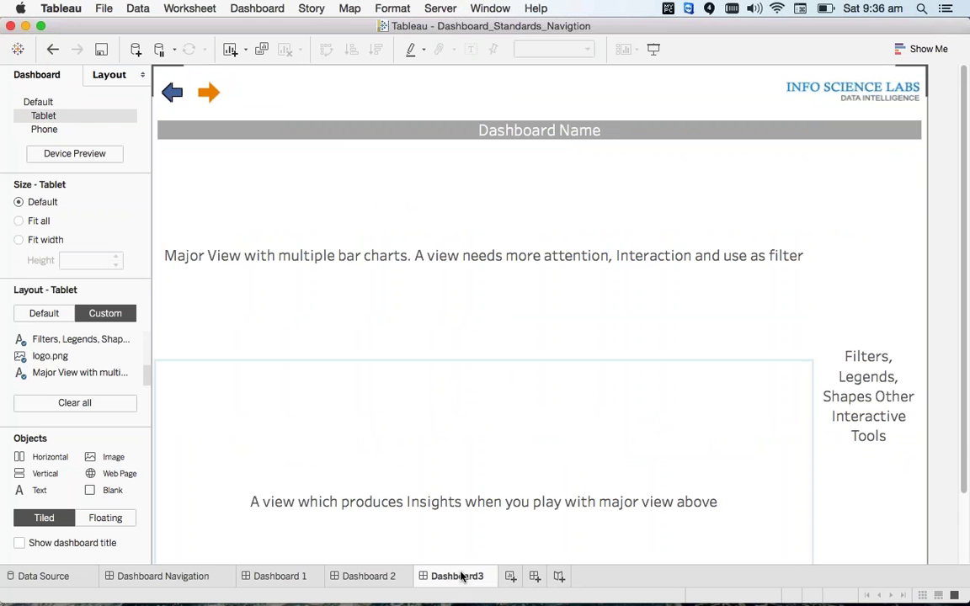
{"action": "left_click", "coordinate": [376, 261]}
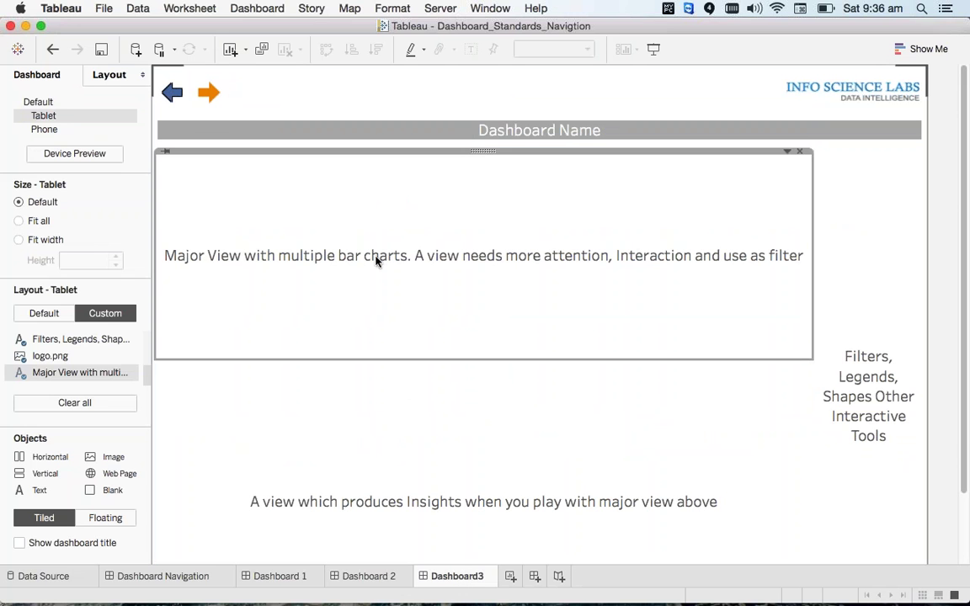
{"action": "left_click", "coordinate": [852, 187]}
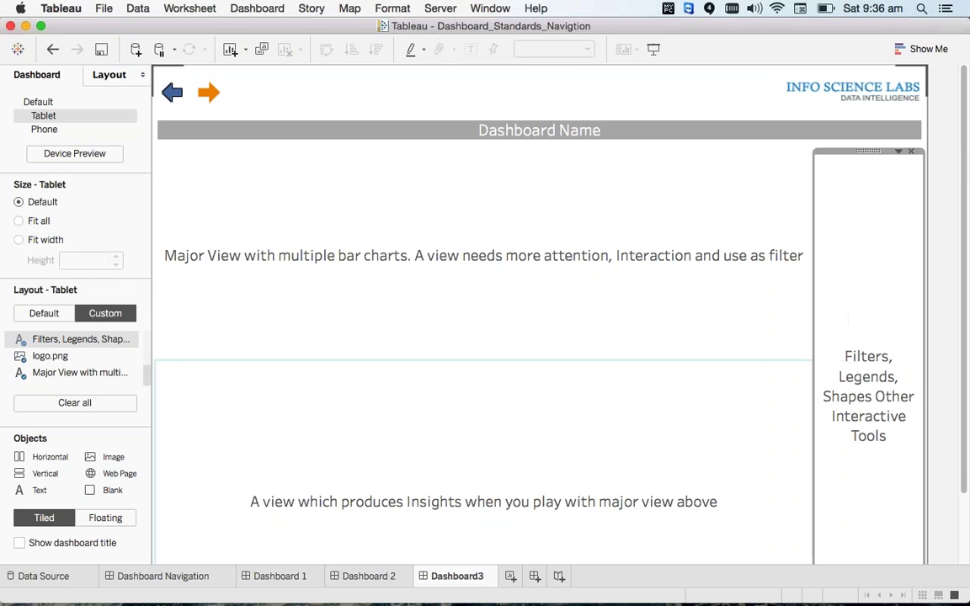
{"action": "left_click", "coordinate": [318, 475]}
{"action": "left_click", "coordinate": [387, 244]}
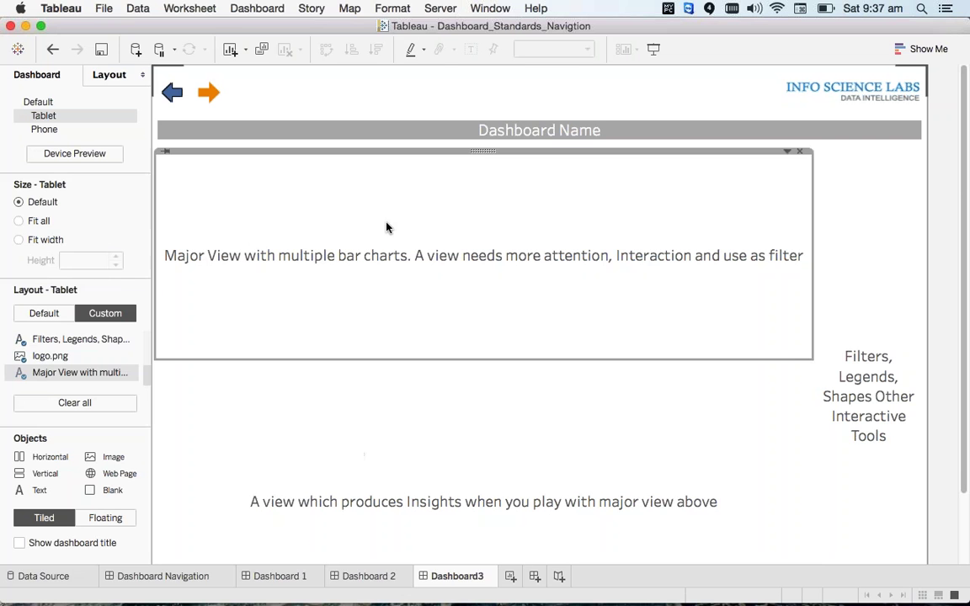
{"action": "left_click", "coordinate": [400, 379]}
{"action": "left_click", "coordinate": [409, 227]}
{"action": "left_click", "coordinate": [404, 438]}
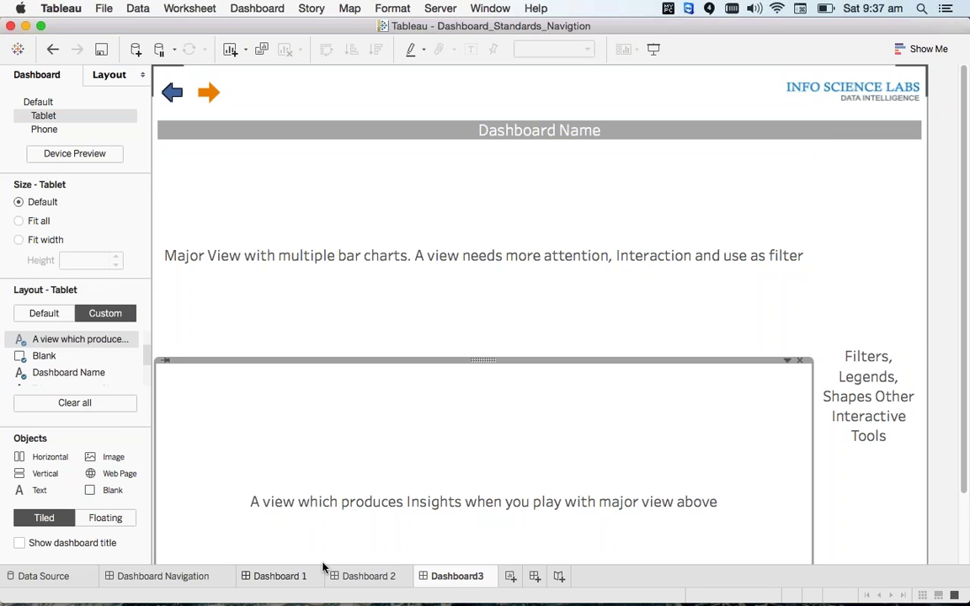
- From the Dashboard Navigation page, add a new blank worksheet and look at the options for the ImagesDB (emty_db) data source
{"action": "left_click", "coordinate": [209, 578]}
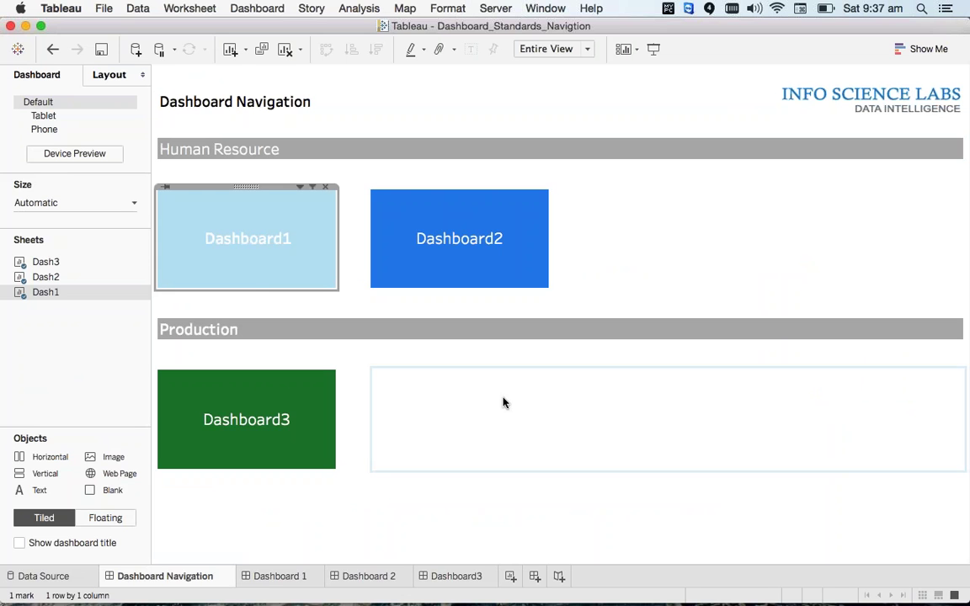
{"action": "left_click", "coordinate": [509, 577]}
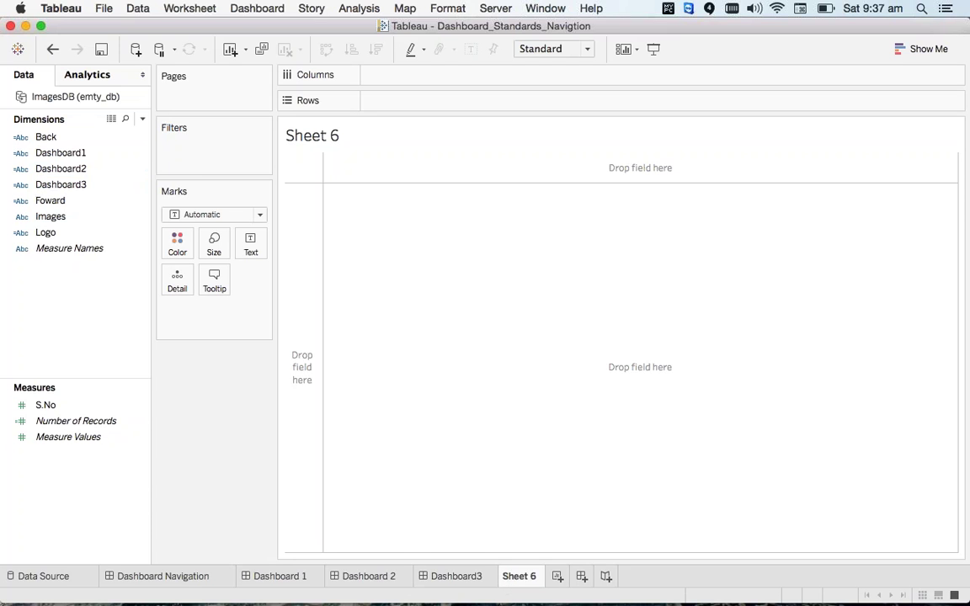
{"action": "right_click", "coordinate": [74, 102]}
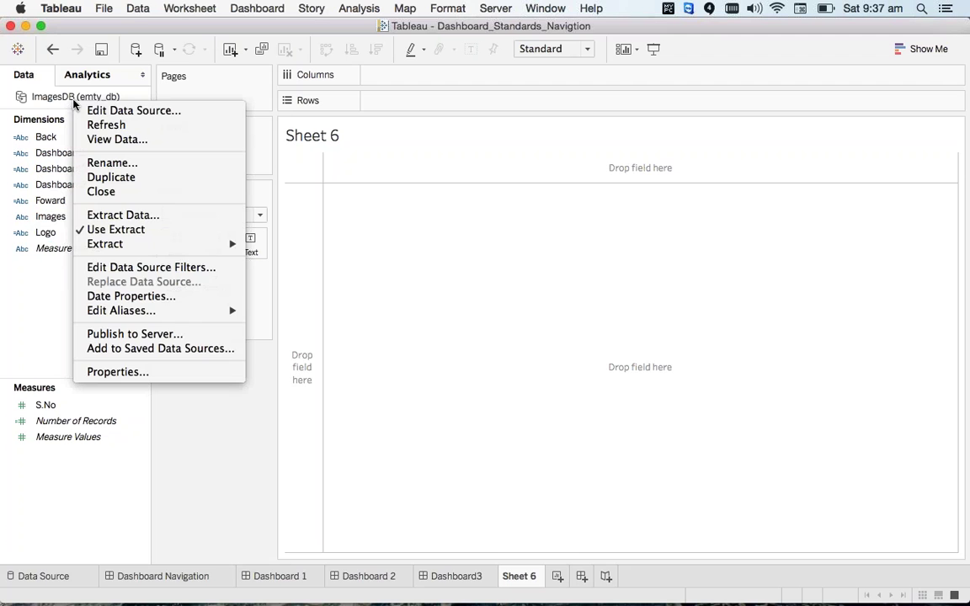
{"action": "left_click", "coordinate": [211, 429]}
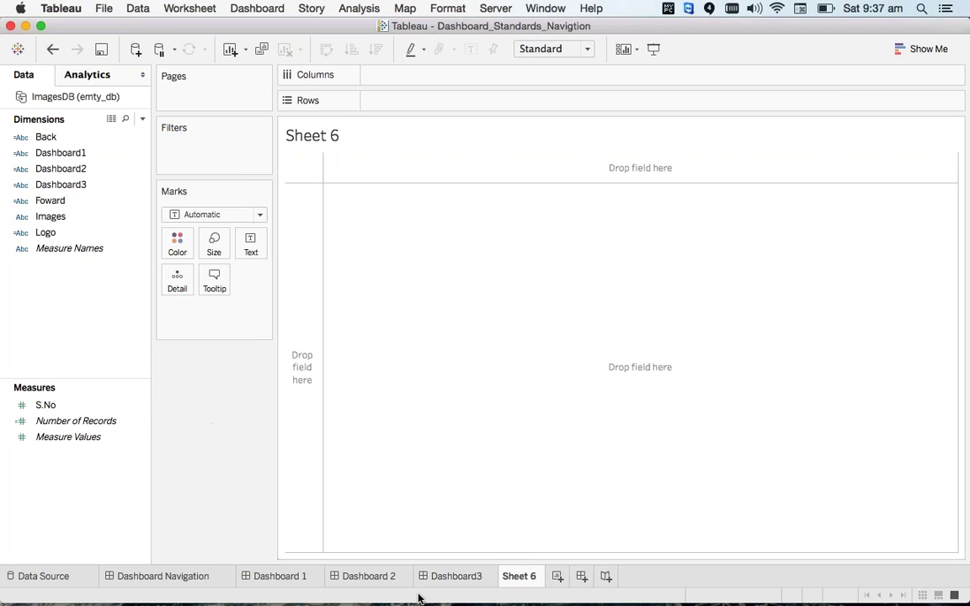
- Look over the Dashboard Navigation page and the fields available in Sheet 6, then return to Dashboard Navigation
{"action": "left_click", "coordinate": [141, 586]}
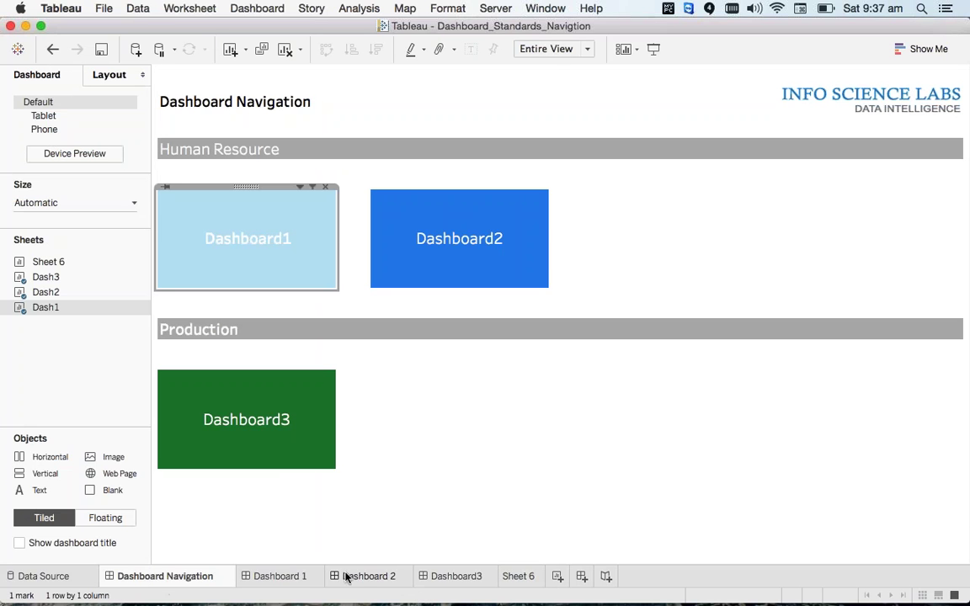
{"action": "left_click", "coordinate": [518, 577]}
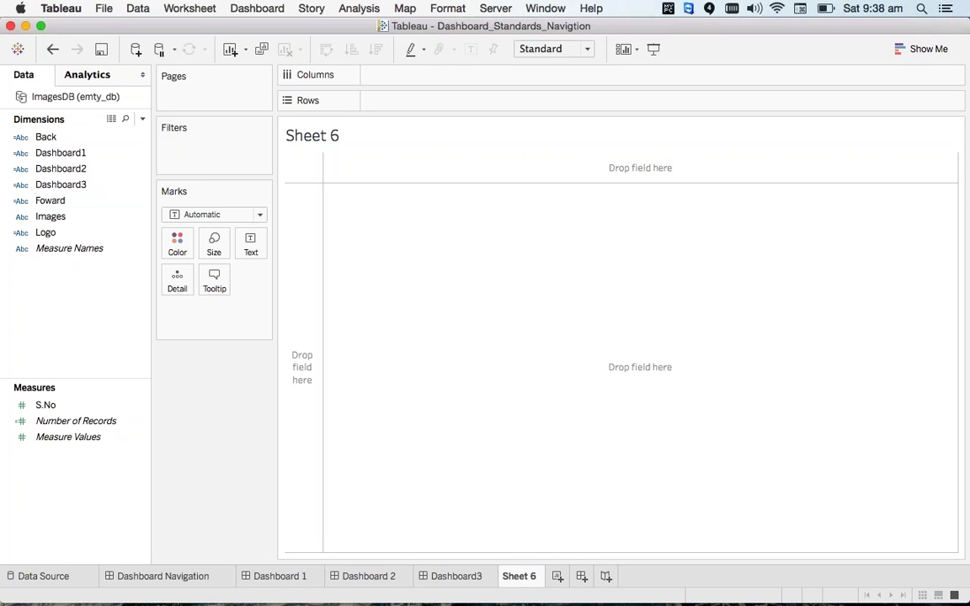
{"action": "left_click", "coordinate": [74, 187]}
{"action": "left_click", "coordinate": [217, 576]}
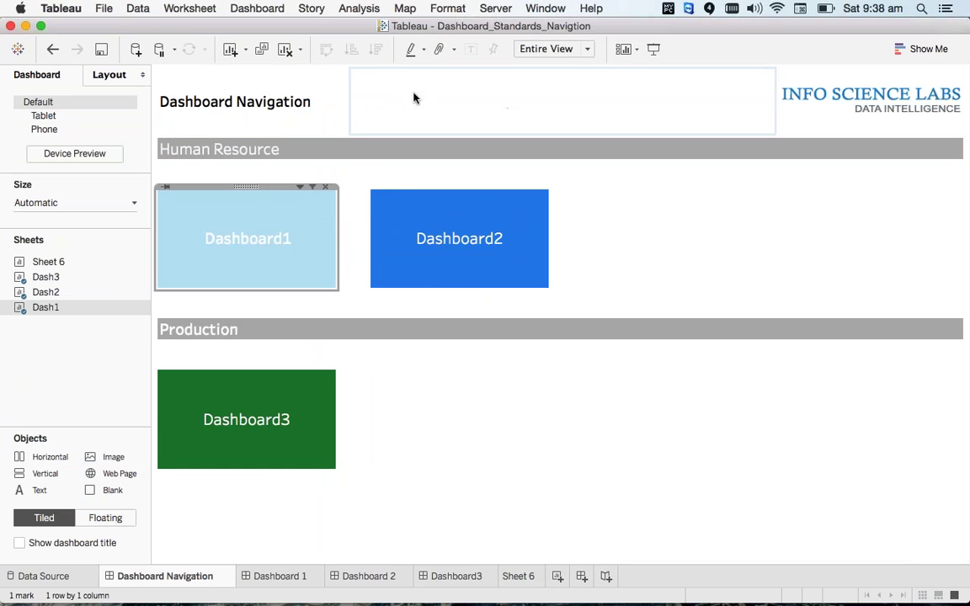
{"action": "left_click_drag", "start_coordinate": [959, 353], "coordinate": [791, 233]}
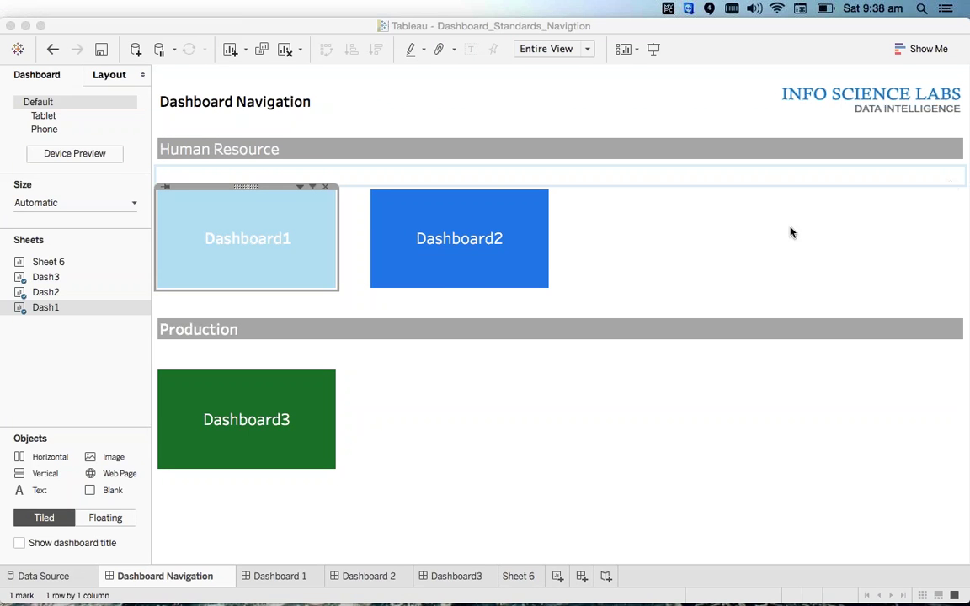